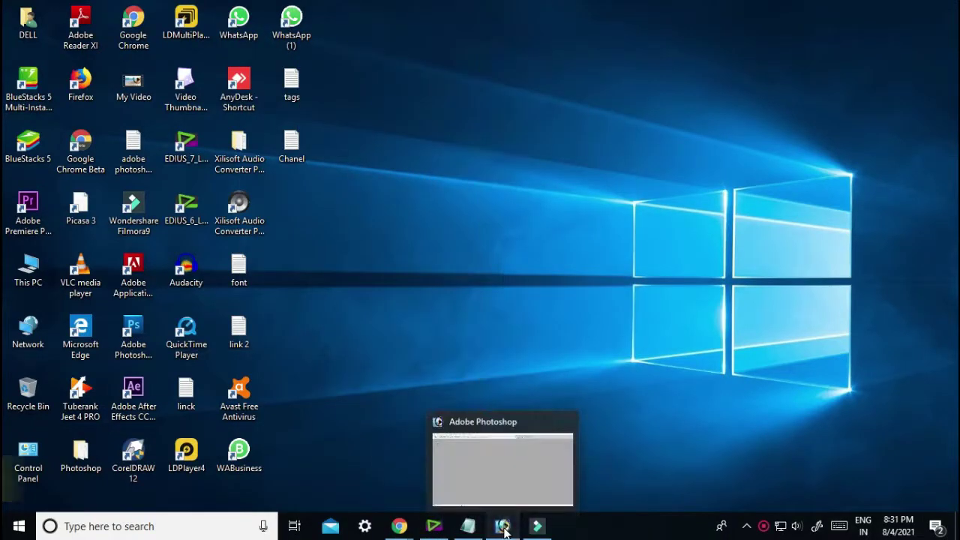
Bring Photoshop back up and zoom in on the blank Untitled-1 canvas
left_click(502, 526)
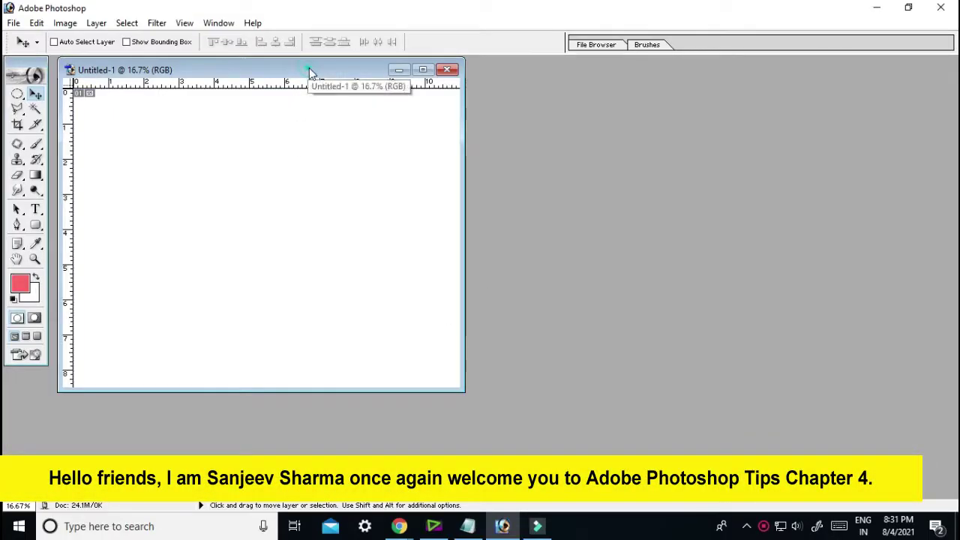
left_click_drag(309, 68, 493, 88)
key("z")
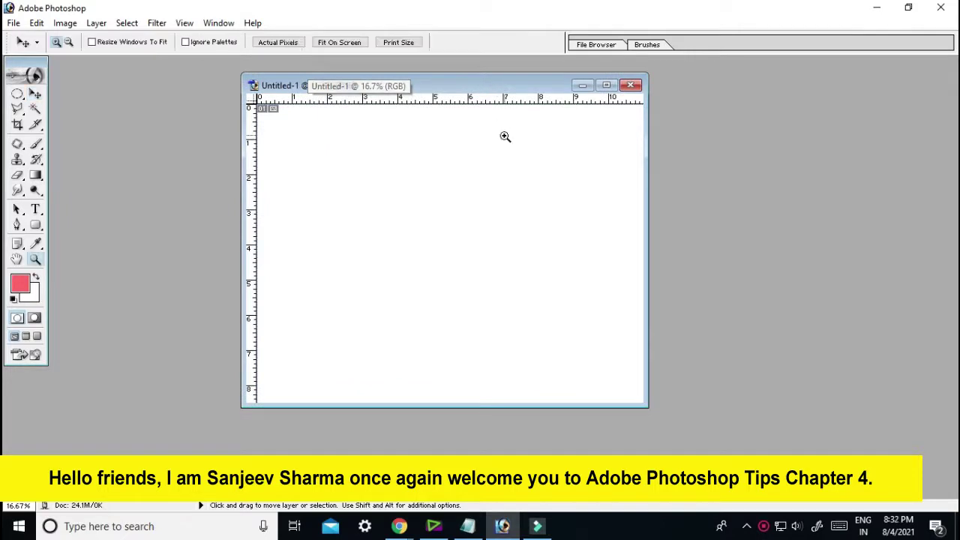
left_click(505, 137)
Draw a long rectangular selection across the canvas's upper middle and show the Layers palette
key("m")
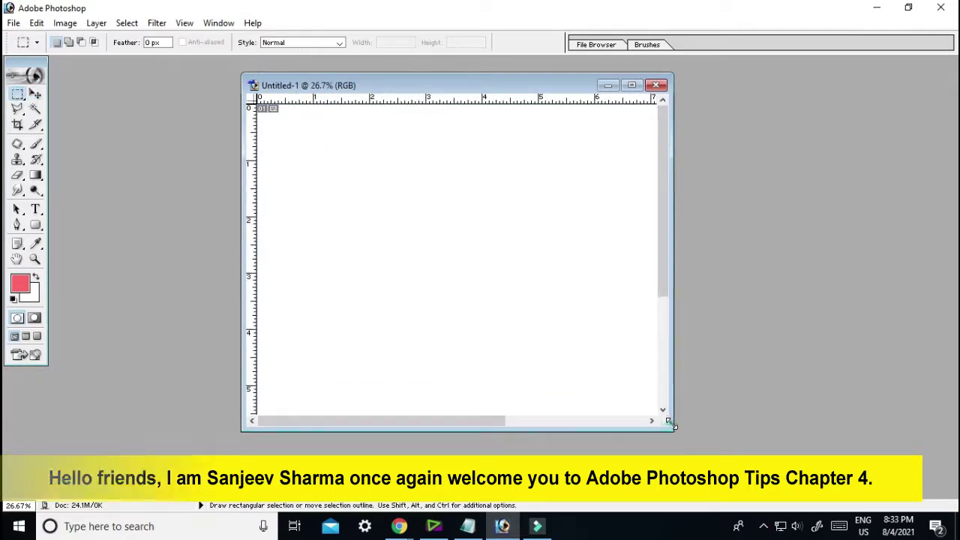
left_click_drag(663, 421, 918, 409)
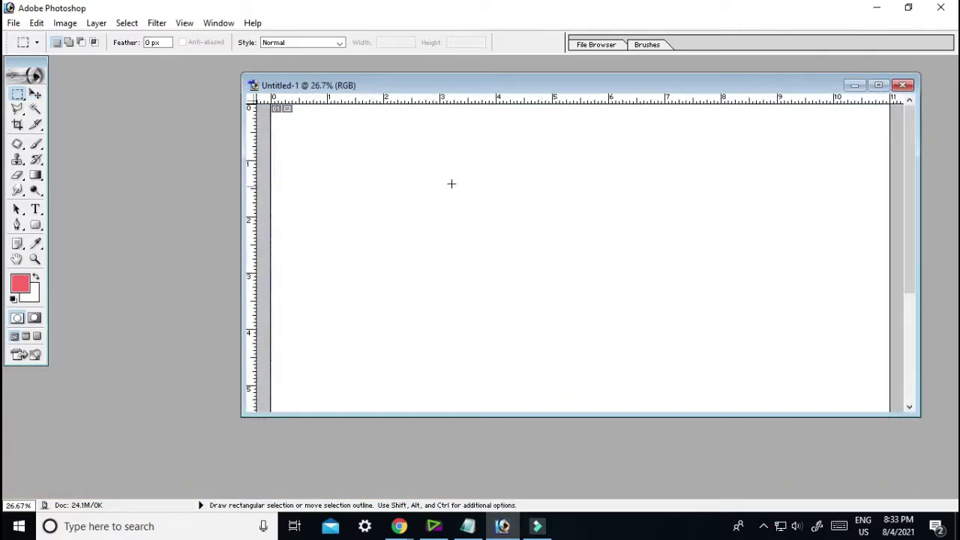
left_click_drag(457, 178, 552, 229)
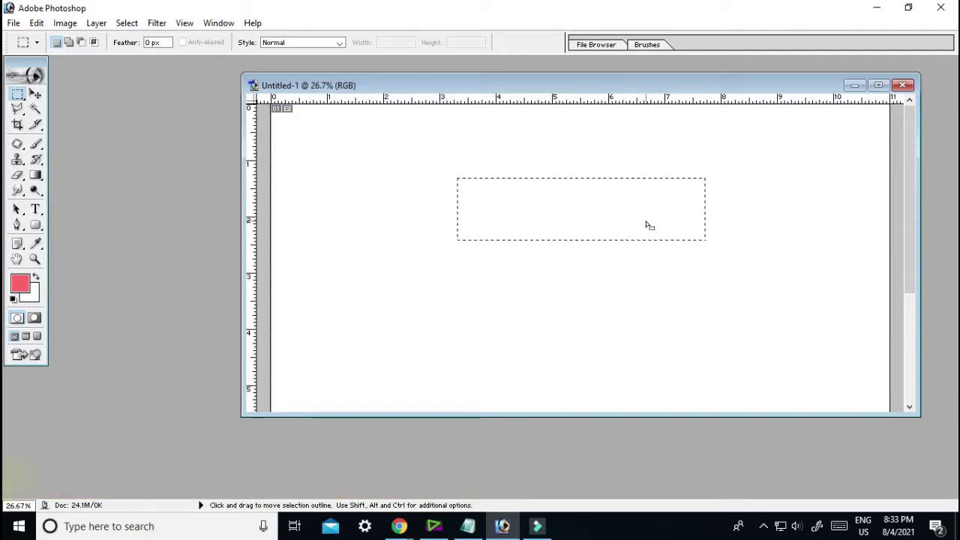
key("F7")
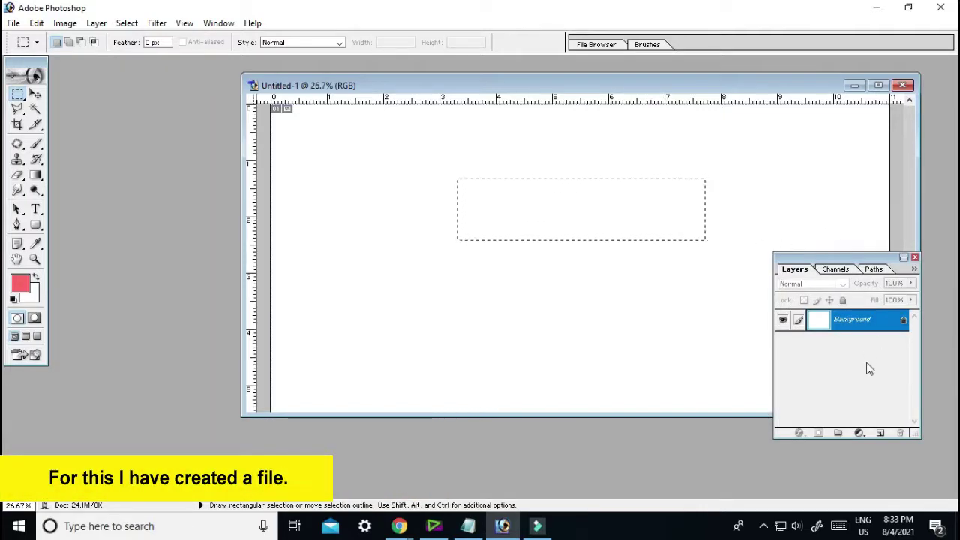
Add Layer 1, fill the rectangular selection with the pink foreground colour, and deselect
left_click(881, 433)
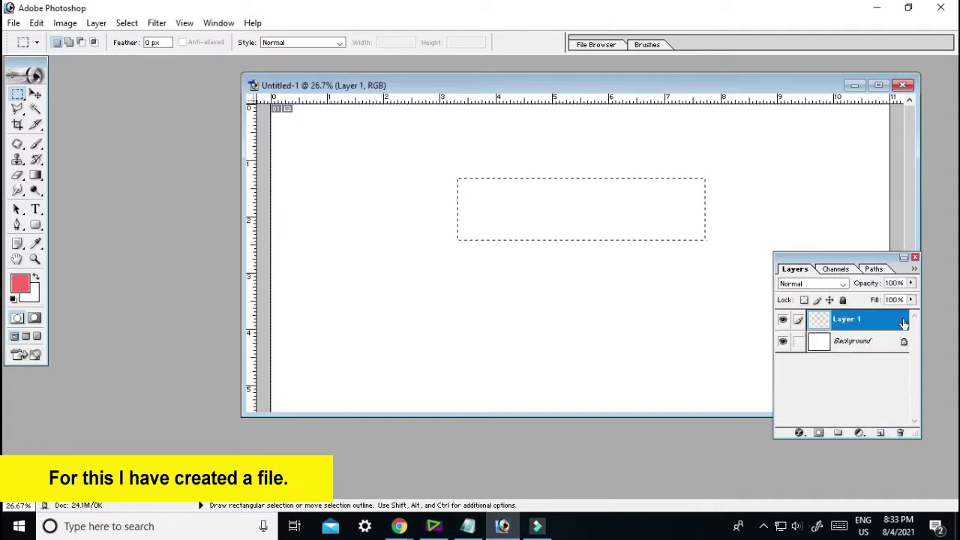
left_click(916, 257)
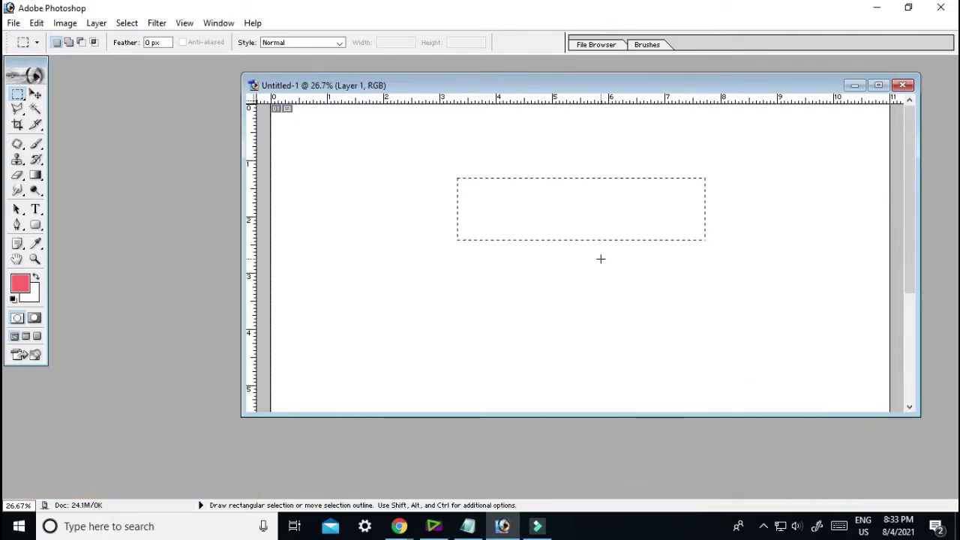
key("alt")
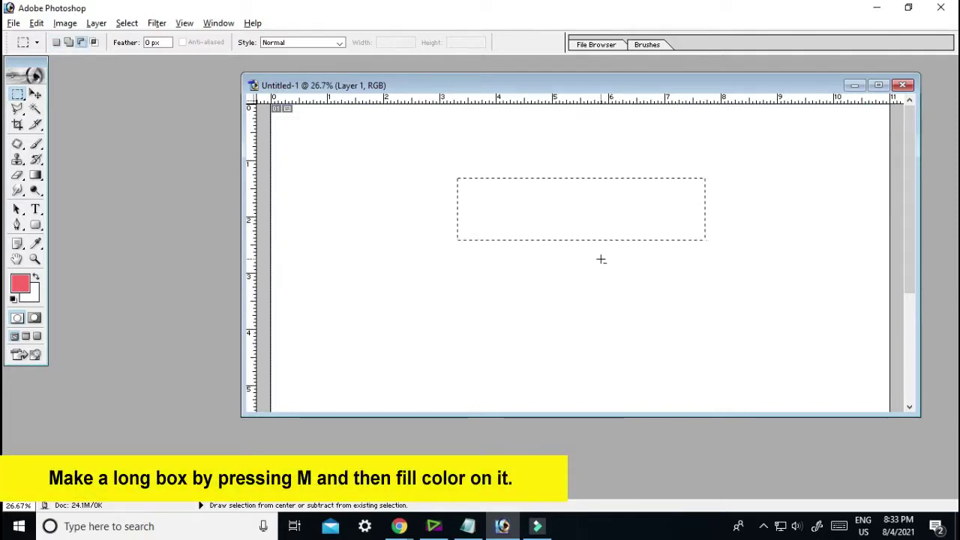
key("shift+F5")
key("Return")
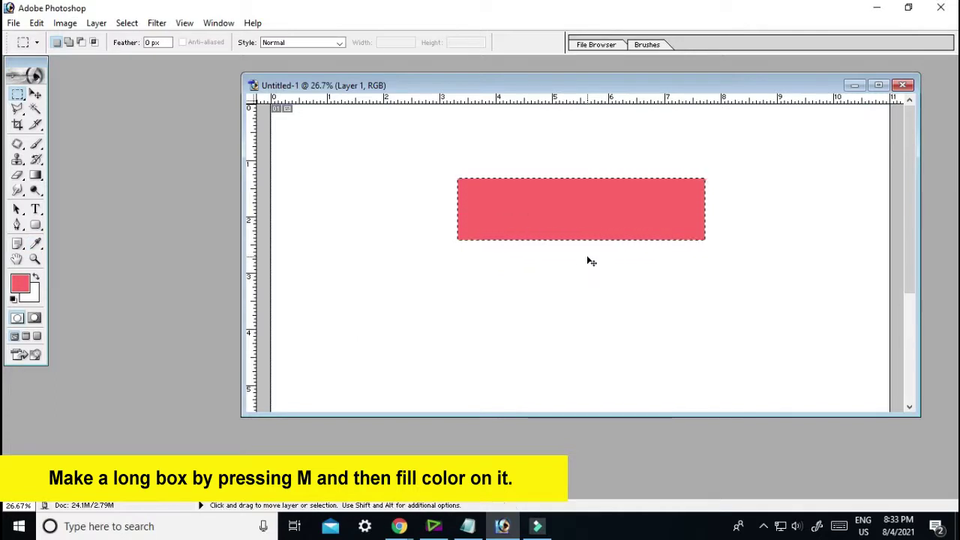
key("ctrl+d")
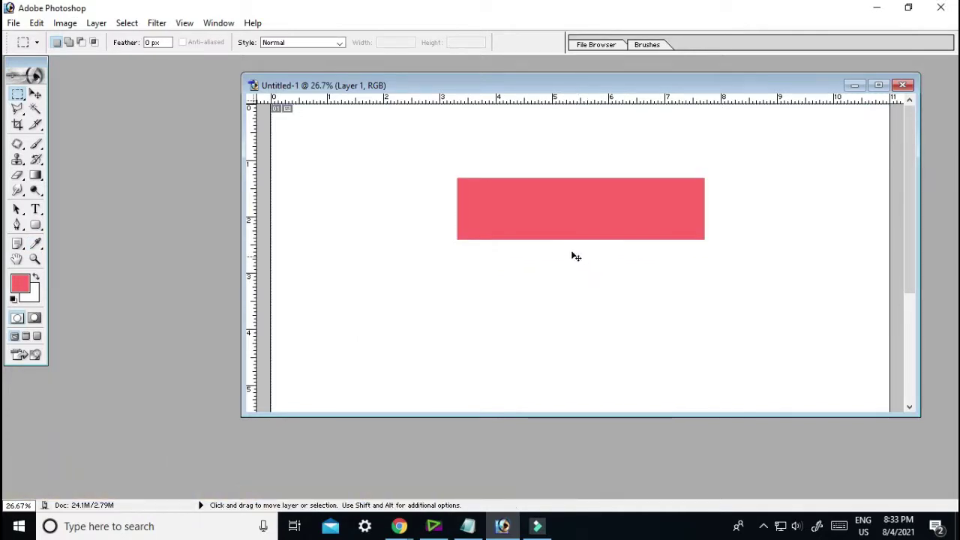
Duplicate the pink strip from Layer 1 just below the original
key("v")
right_click(554, 222)
left_click(564, 228)
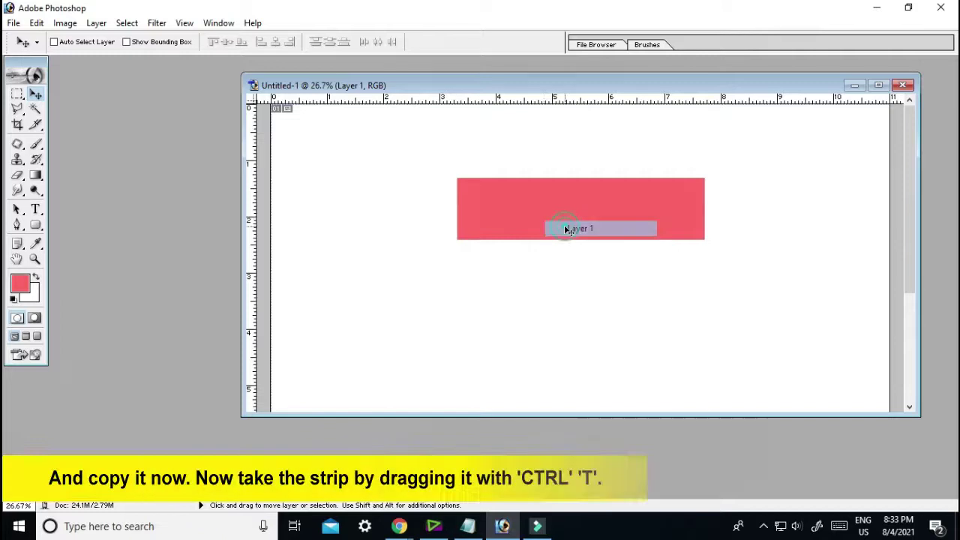
left_click_drag(564, 216, 568, 284)
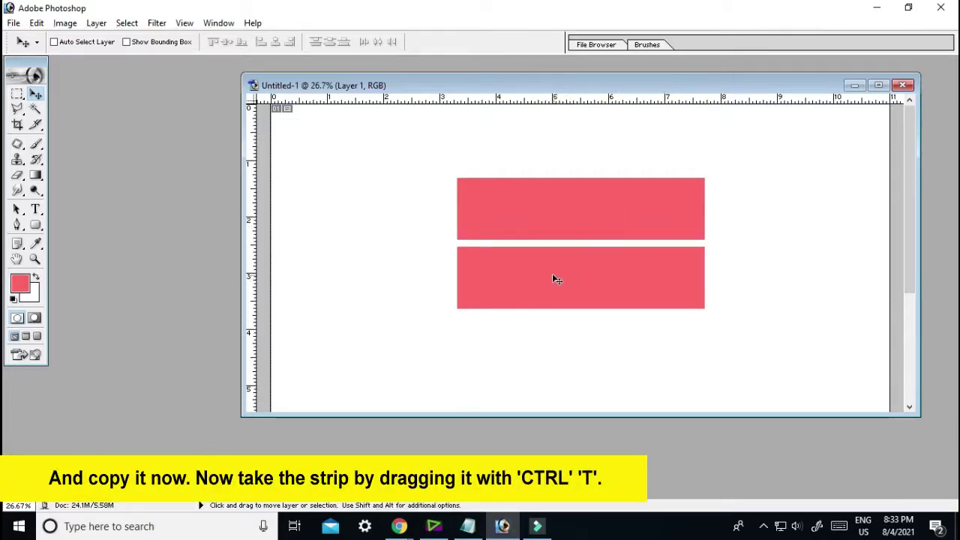
Shrink the lower strip to about half width (48.6%) and nudge it into place
key("ctrl+t")
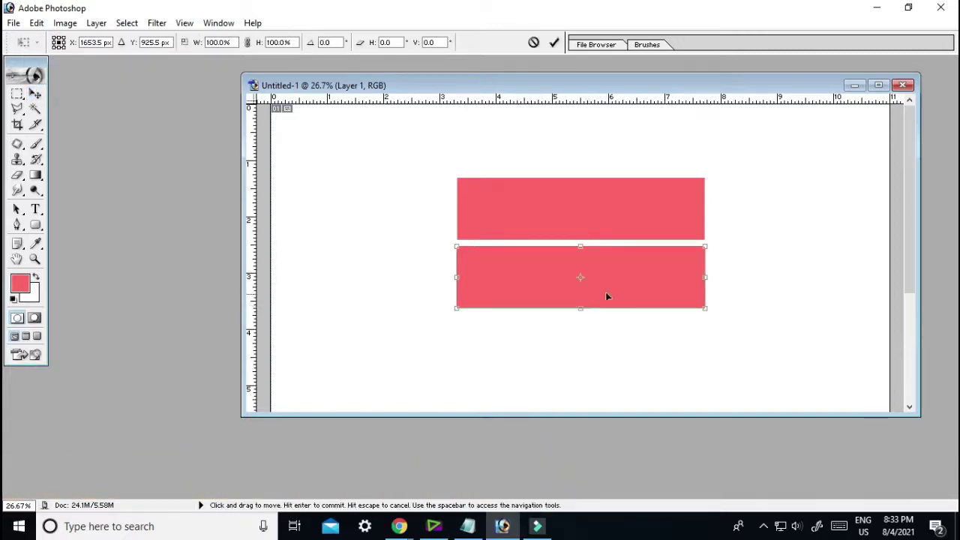
mouse_move(705, 274)
left_mouse_down()
mouse_move(583, 270)
mouse_move(462, 279)
mouse_move(464, 289)
left_mouse_up()
key("Return")
key("shift+Up")
key("shift+Up")
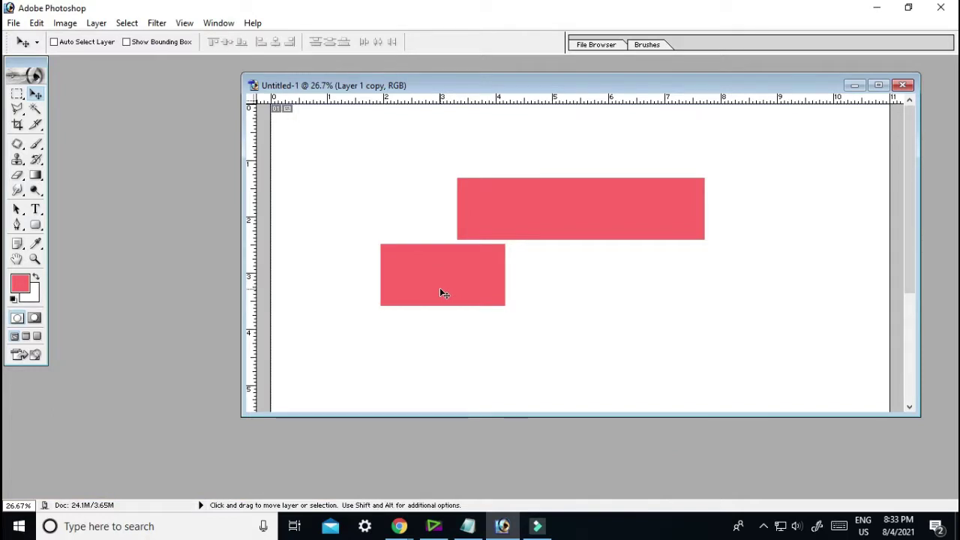
Zoom in on the strips and outline a V-shaped notch at the lower strip's left end
key("z")
left_click_drag(325, 174, 547, 346)
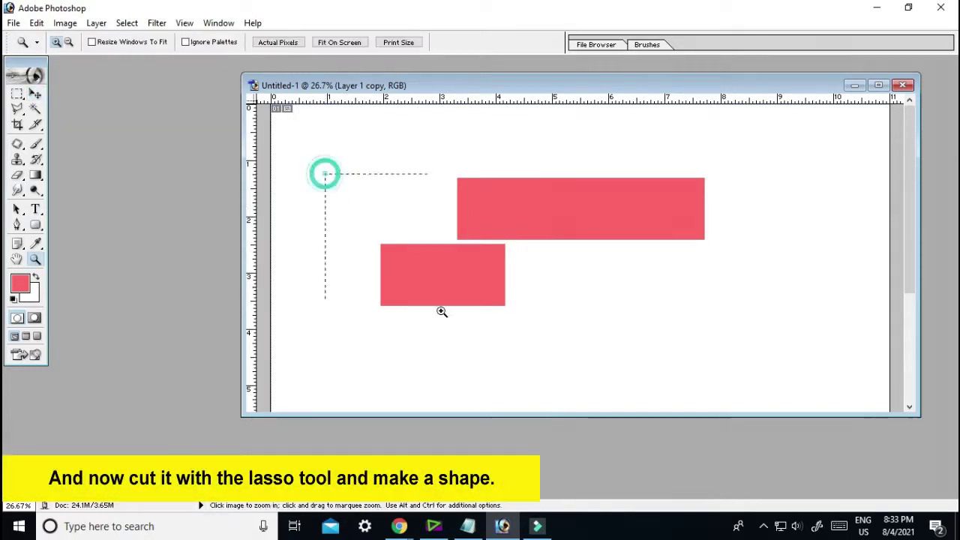
key("v")
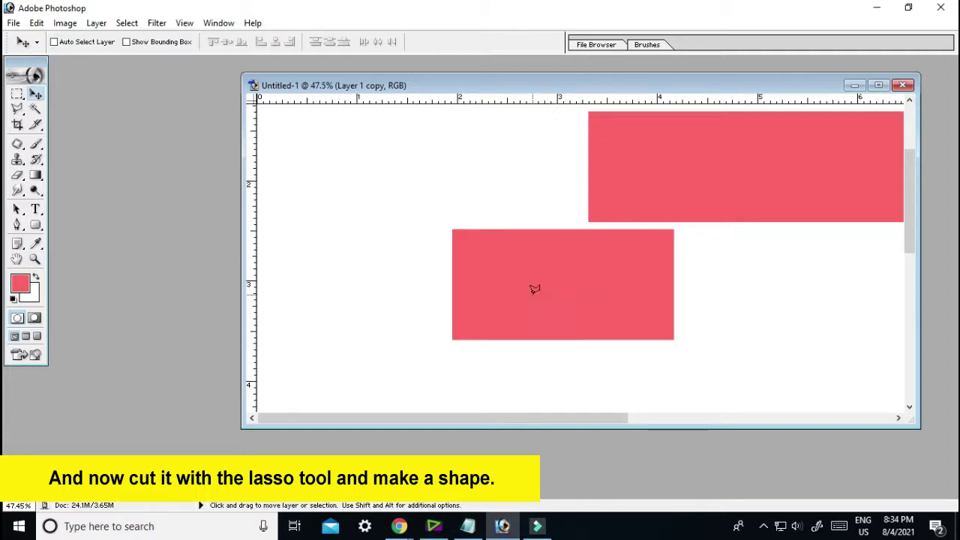
key("l")
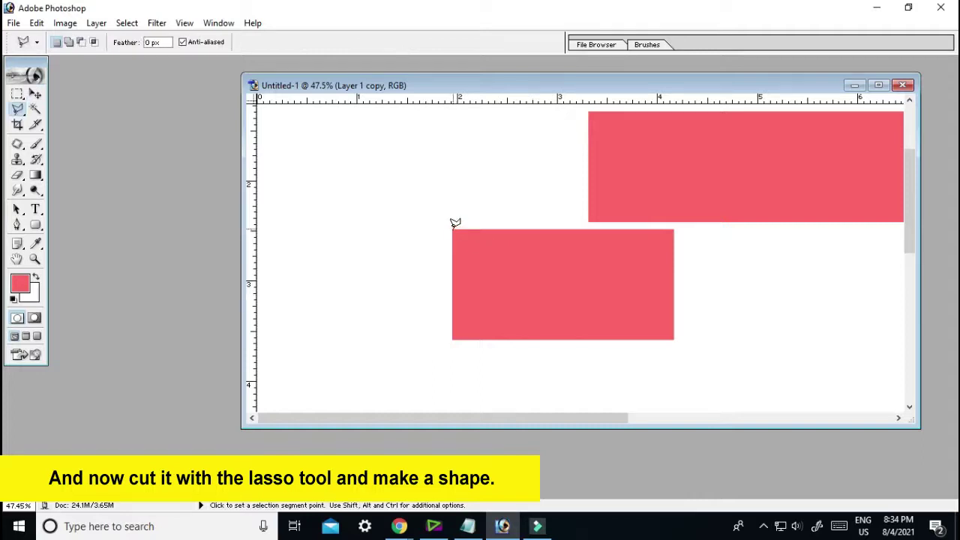
left_click(453, 229)
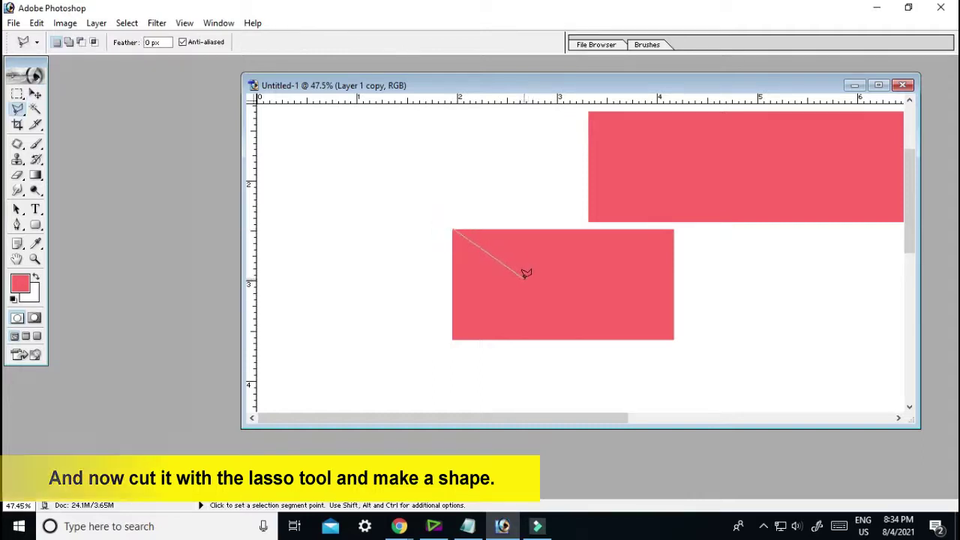
left_click(523, 282)
left_click(441, 347)
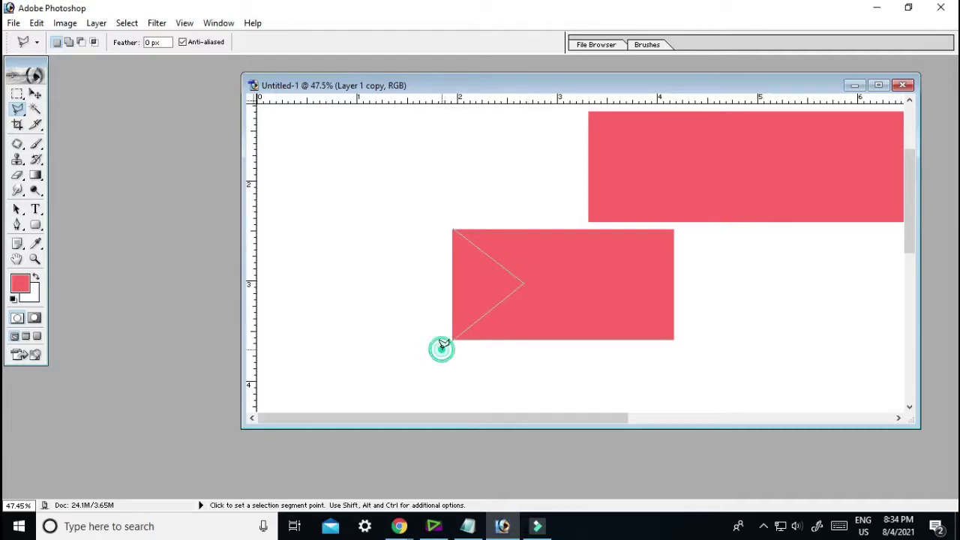
left_click(400, 264)
double_click(413, 232)
Delete the pink inside the V notch selection and deselect
key("v")
right_click(577, 279)
left_click(579, 279)
key("Delete")
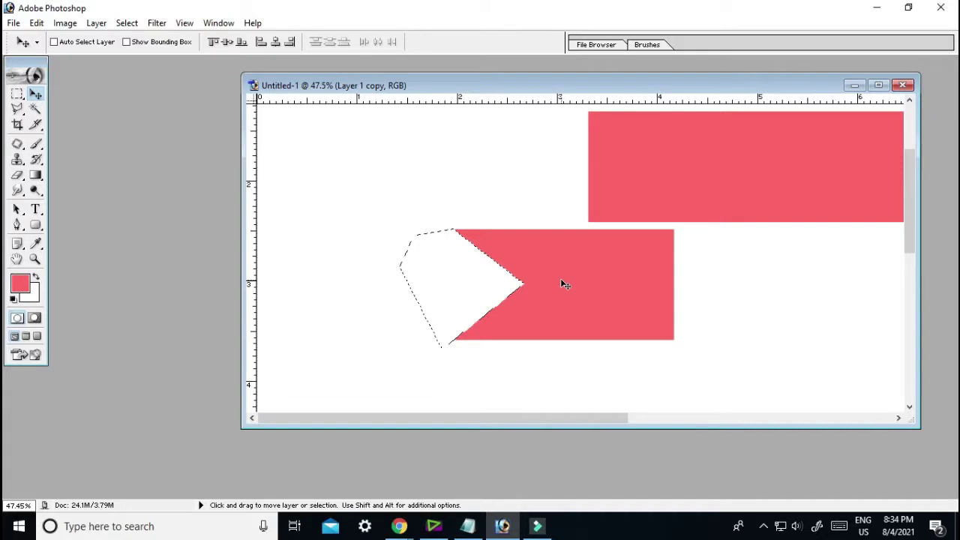
key("ctrl+d")
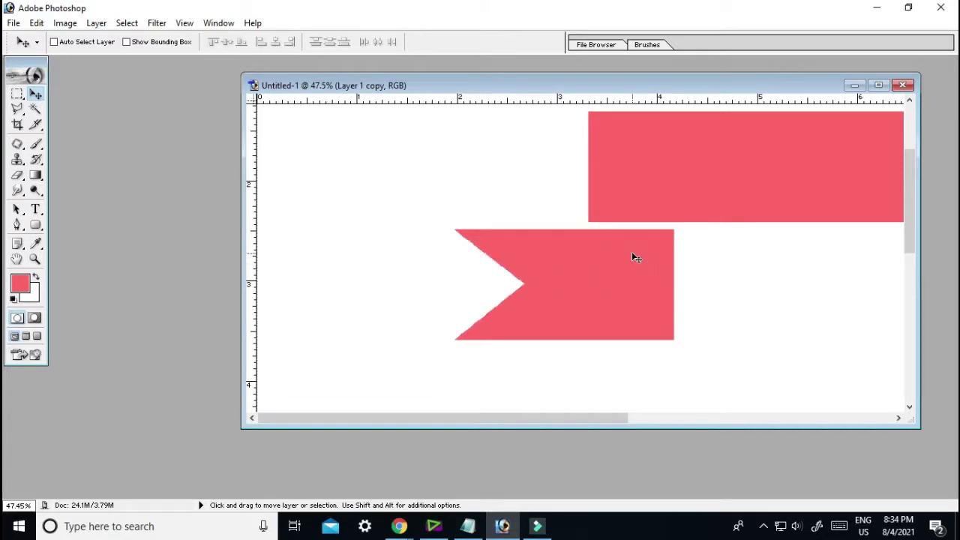
Outline a thin diagonal strip across the lower flag near its right end
key("k")
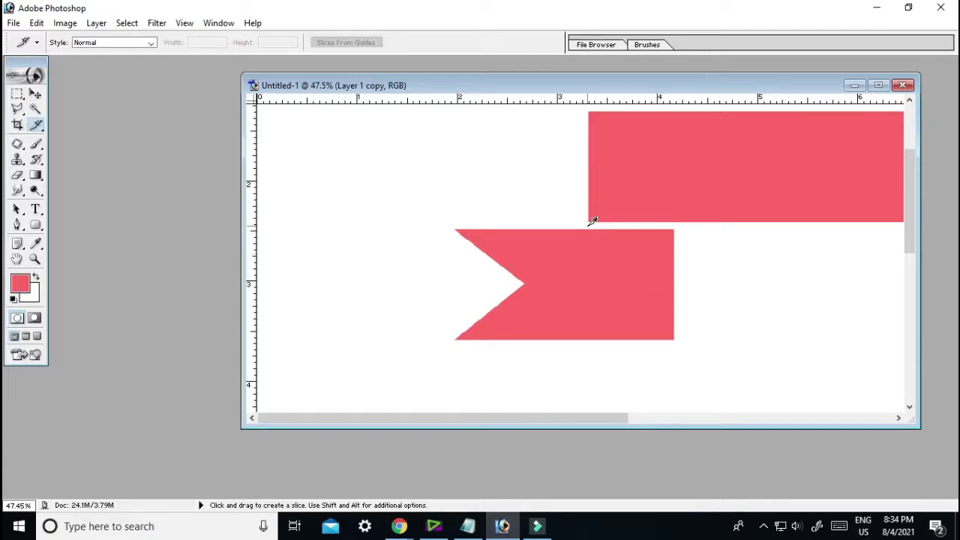
key("l")
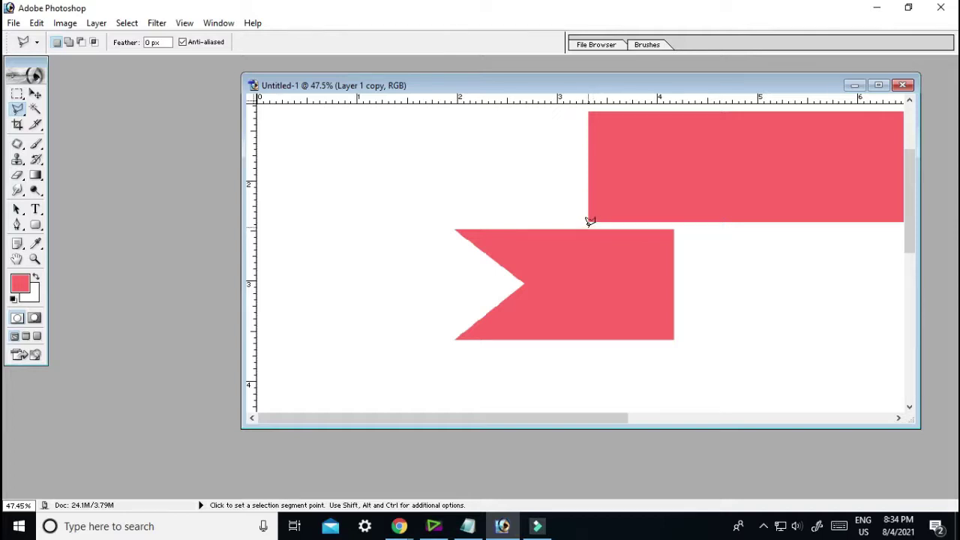
left_click(591, 228)
left_click(675, 340)
left_click(682, 349)
left_click(682, 330)
left_click(677, 324)
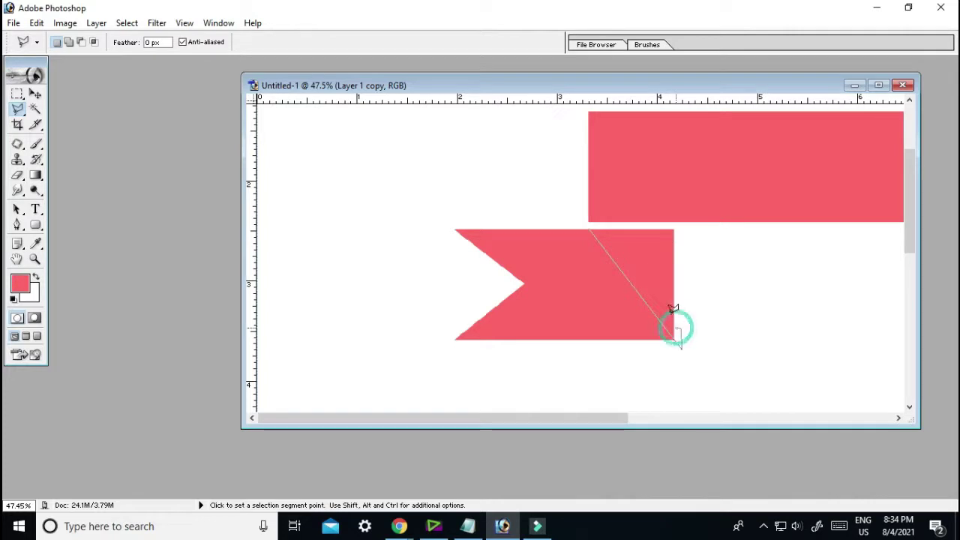
left_click(594, 221)
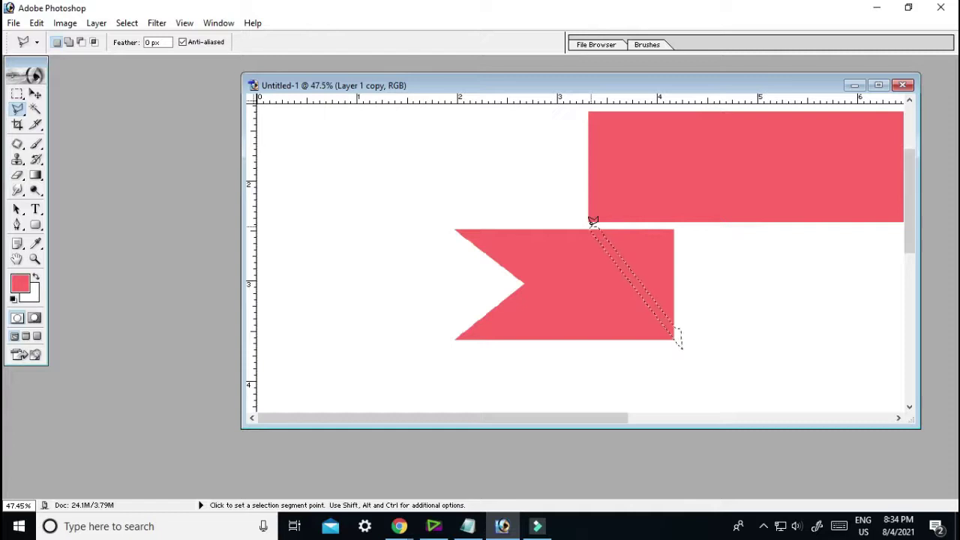
Delete the diagonal strip from Layer 1 copy, deselect, and zoom out
key("v")
right_click(618, 308)
left_click(628, 313)
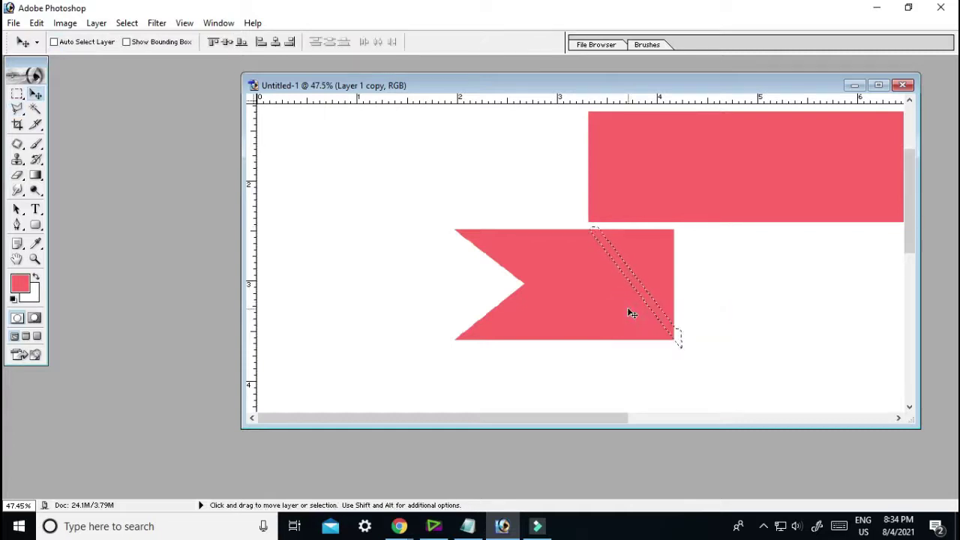
key("Delete")
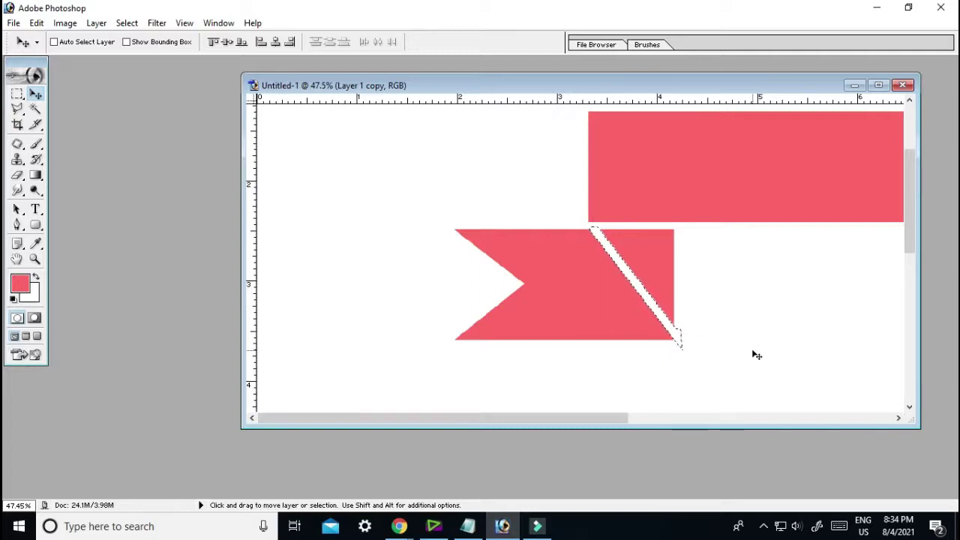
key("ctrl+d")
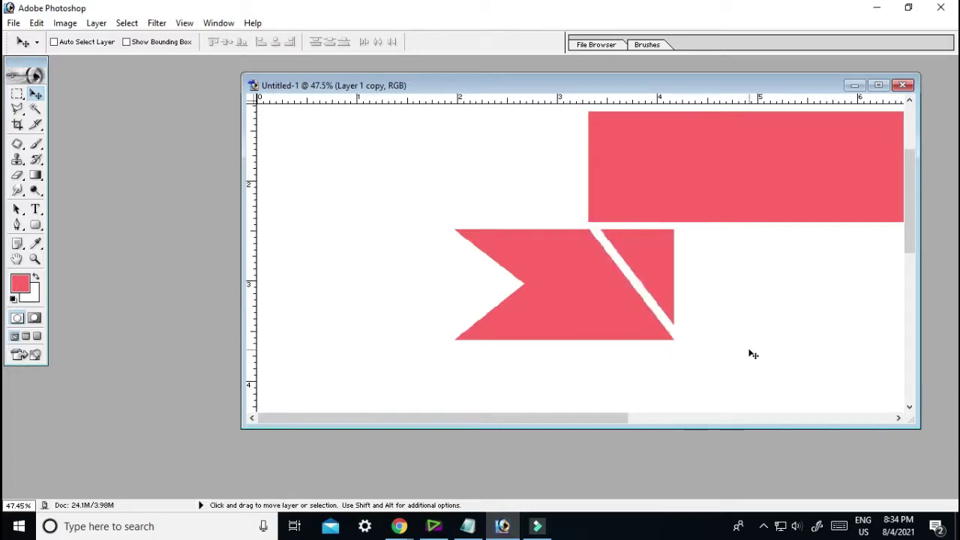
key("ctrl+minus")
key("ctrl+minus")
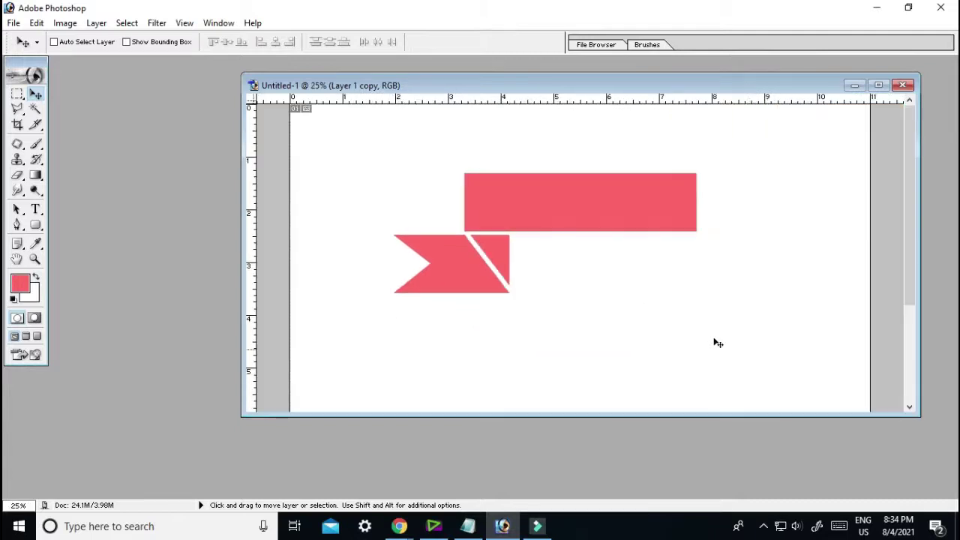
Copy the notched flag, flip it horizontally, and place it under the banner's right end
right_click(450, 276)
left_click(474, 285)
left_click_drag(454, 283, 680, 299)
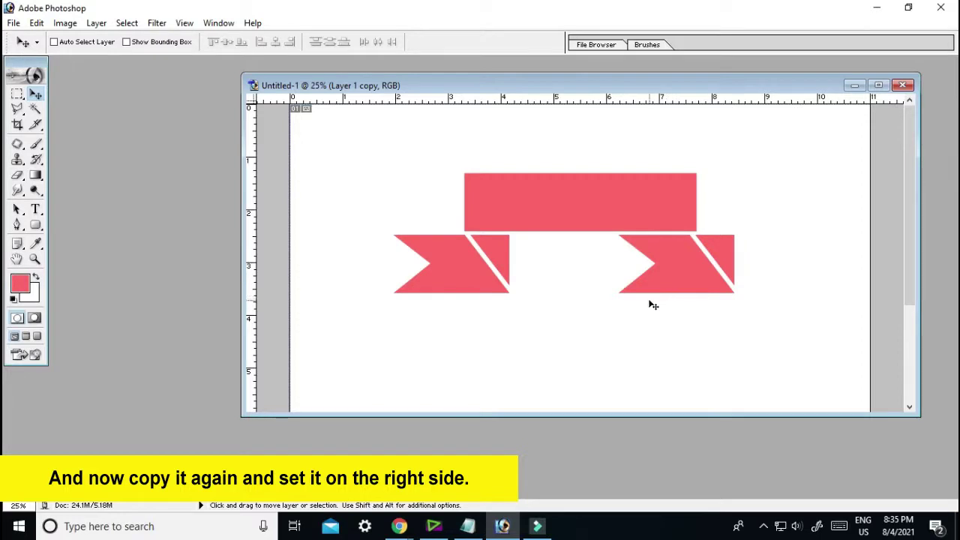
key("ctrl+t")
right_click(650, 302)
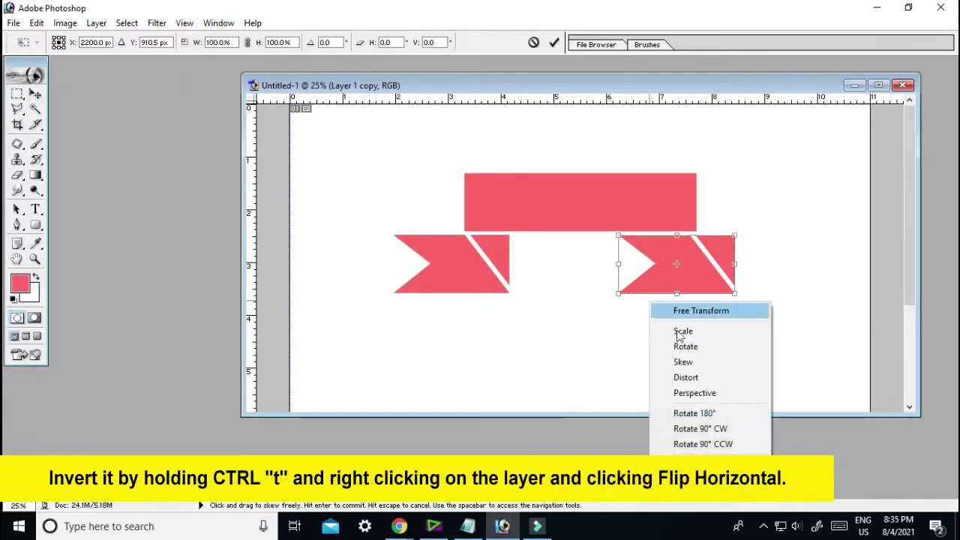
left_click(697, 464)
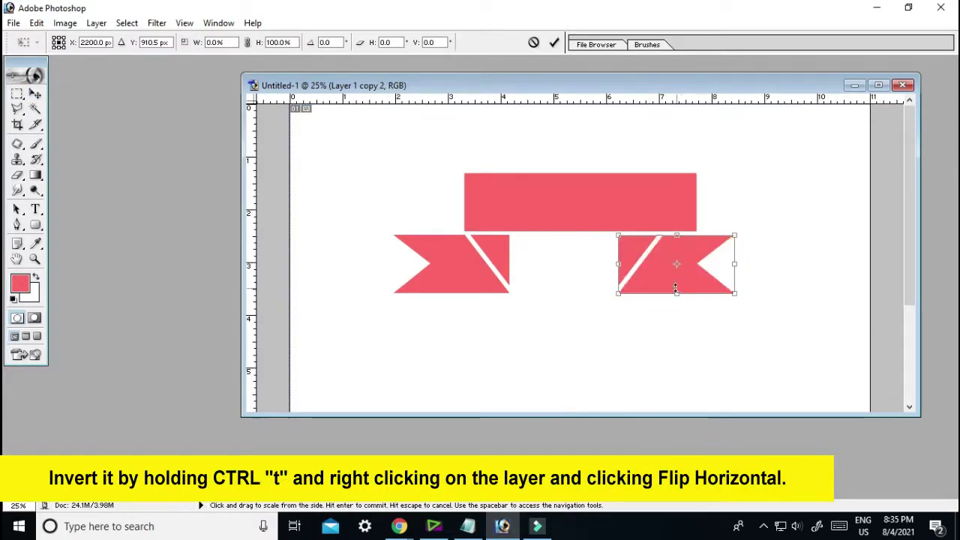
left_click_drag(660, 285, 696, 282)
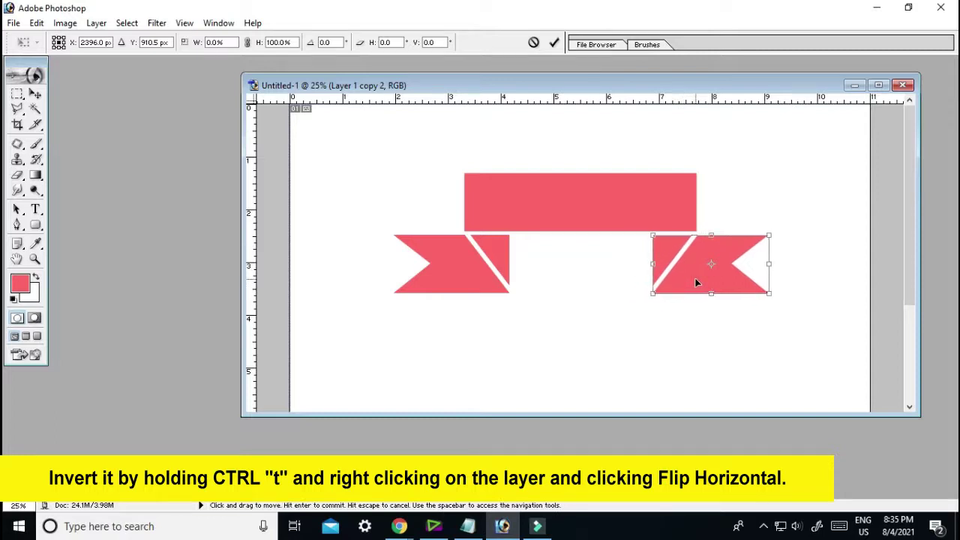
key("Return")
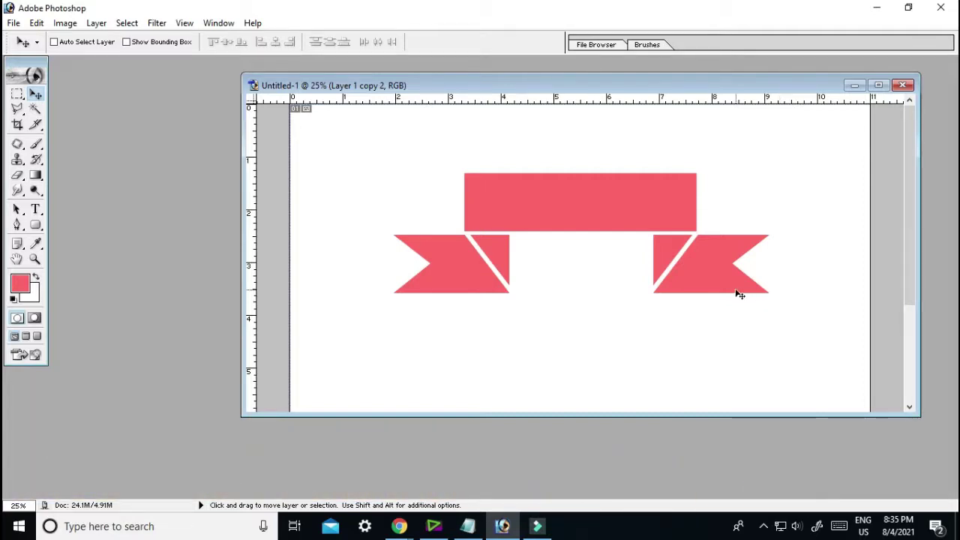
Select Layer 1, Layer 1 copy and Layer 1 copy 2, then move the ribbon higher
right_click(589, 203)
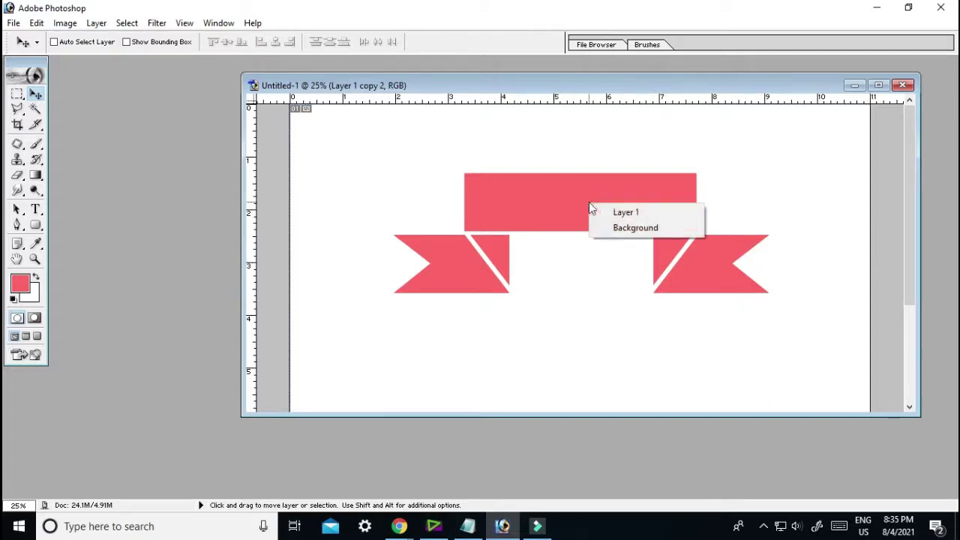
left_click(632, 214)
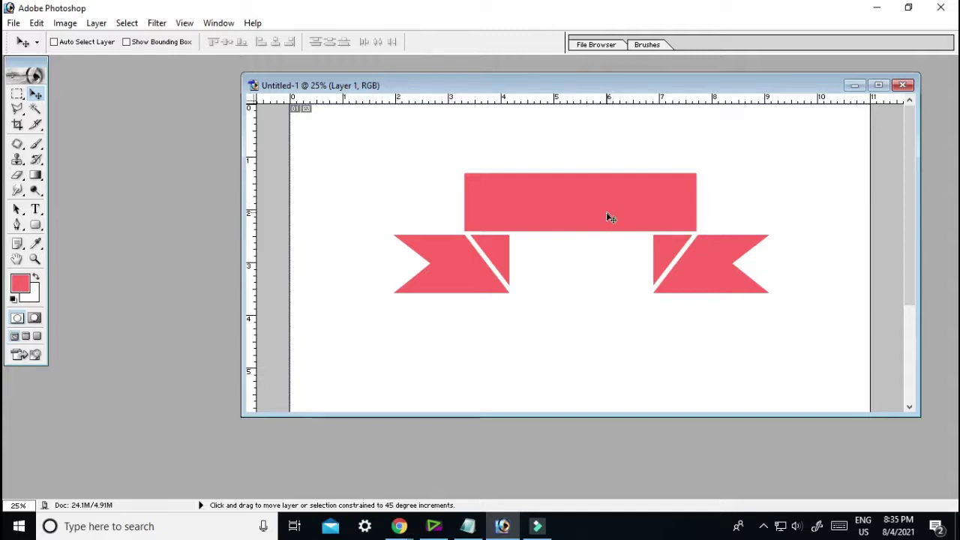
right_click(703, 282)
left_click(716, 283, "shift")
right_click(453, 276)
left_click(484, 288)
left_click_drag(490, 290, 492, 234)
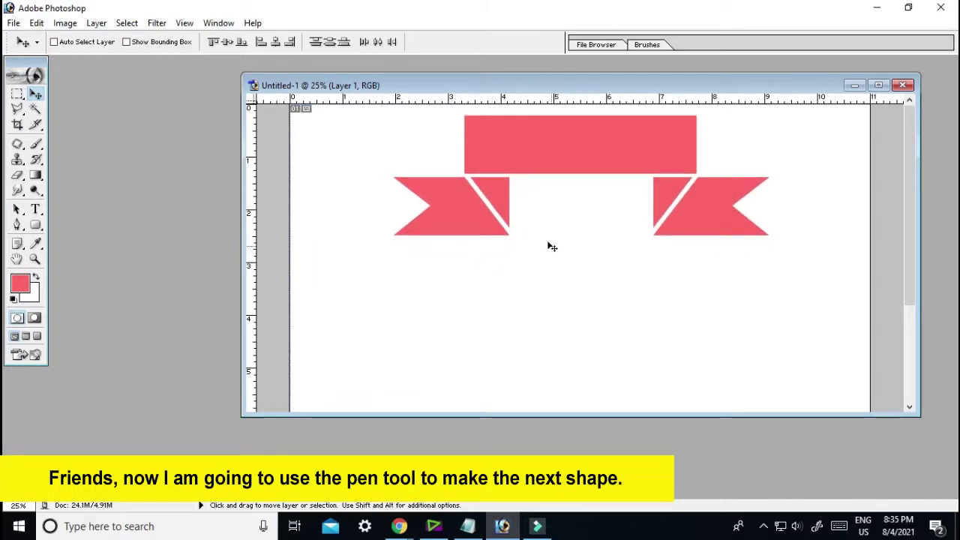
left_click(466, 238)
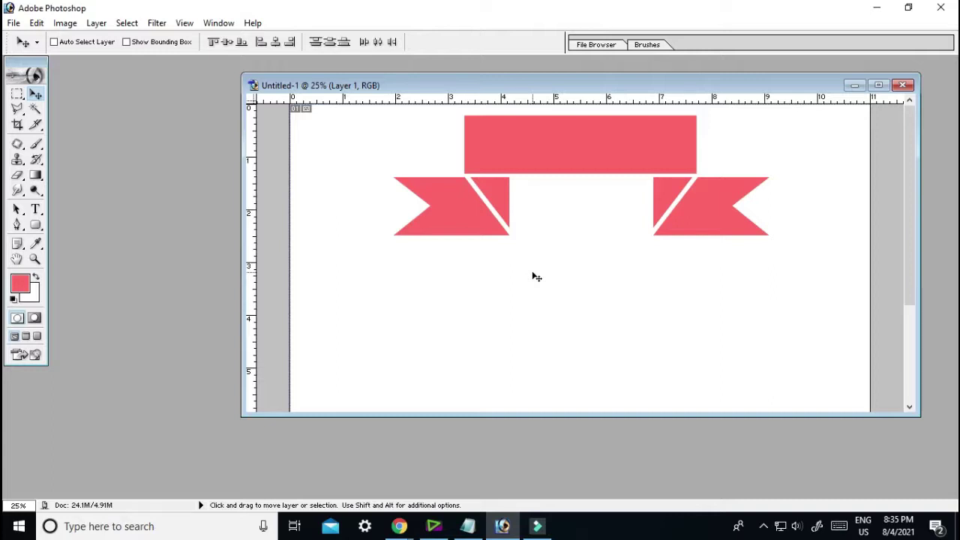
Draw a closed four-anchor Pen path with curved top and bottom edges below the ribbon
key("m")
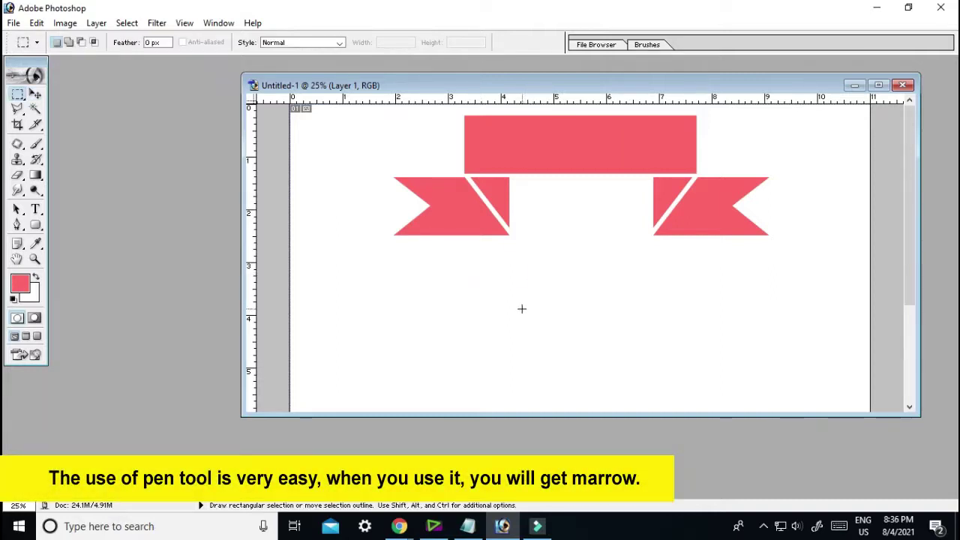
key("p")
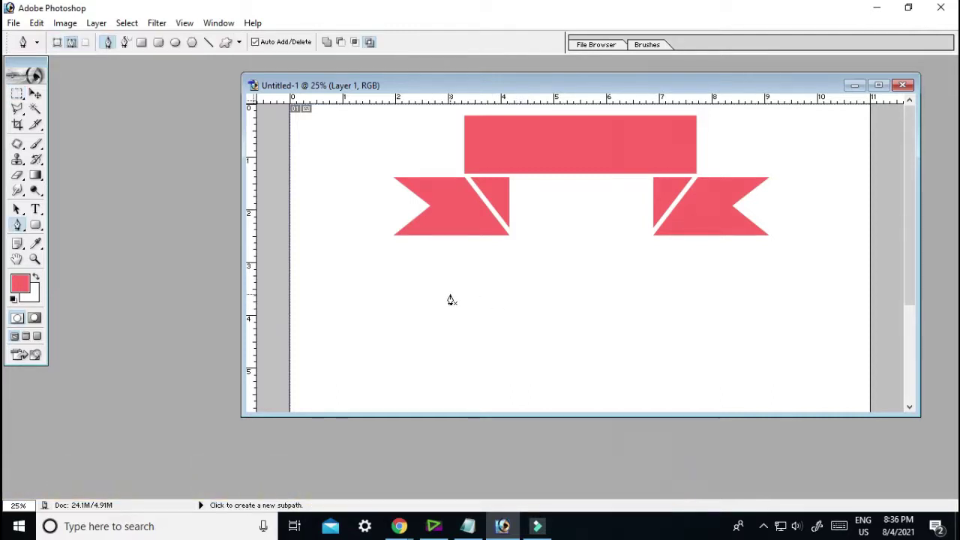
left_click(450, 296)
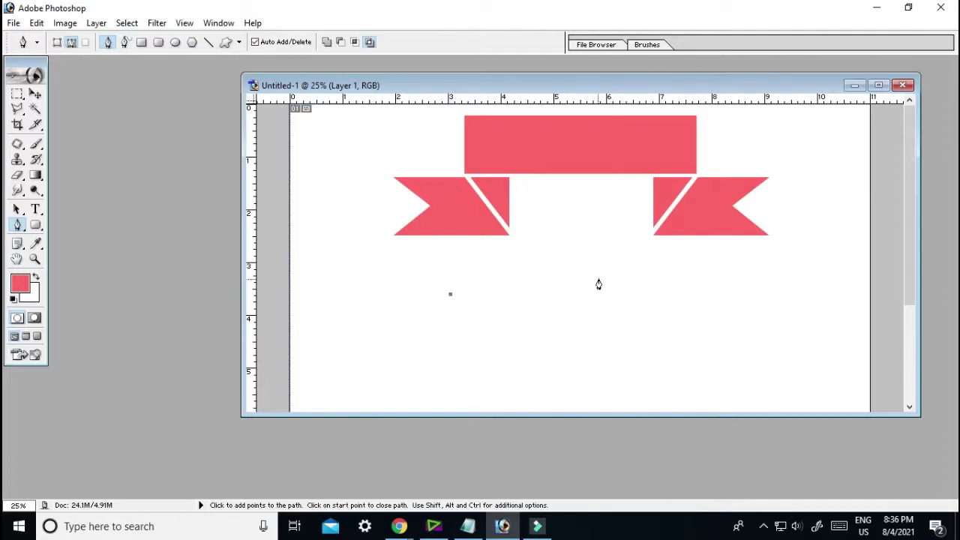
mouse_move(634, 268)
left_mouse_down()
mouse_move(715, 284)
mouse_move(769, 274)
left_mouse_up()
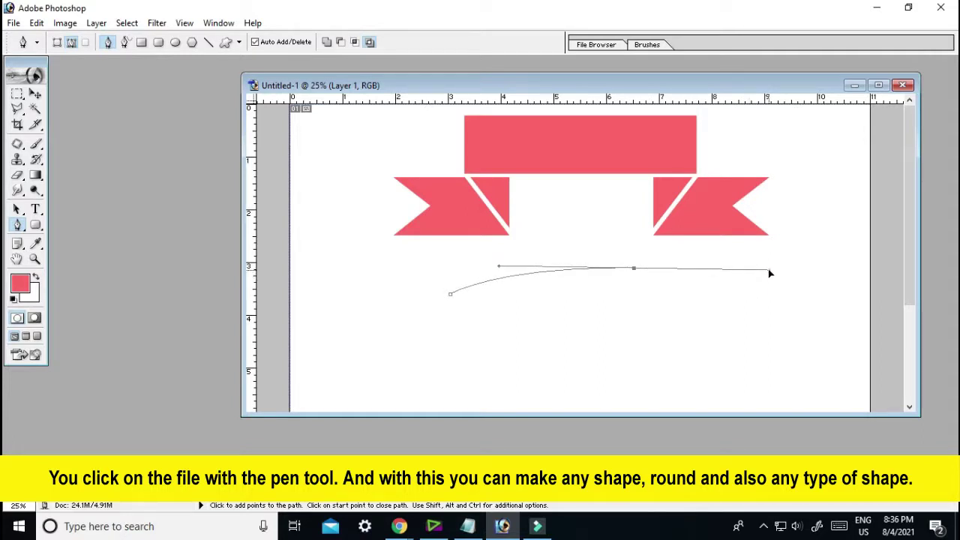
left_click(634, 269)
left_click(634, 269)
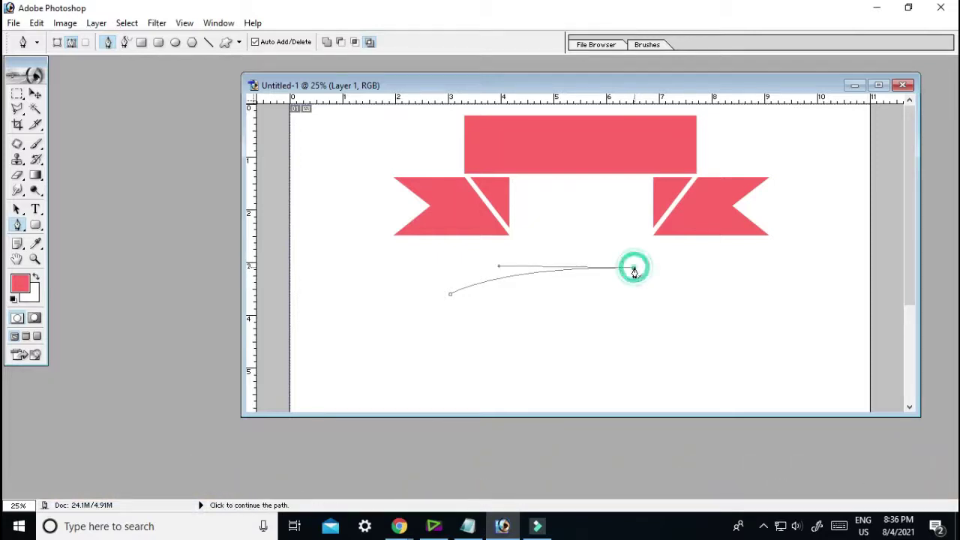
left_click(634, 331, "shift")
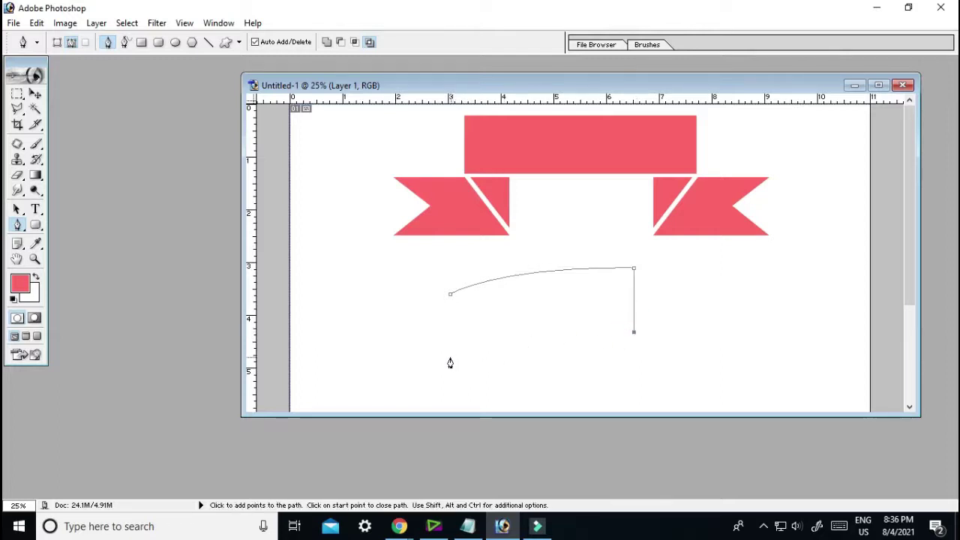
left_click_drag(453, 362, 380, 398)
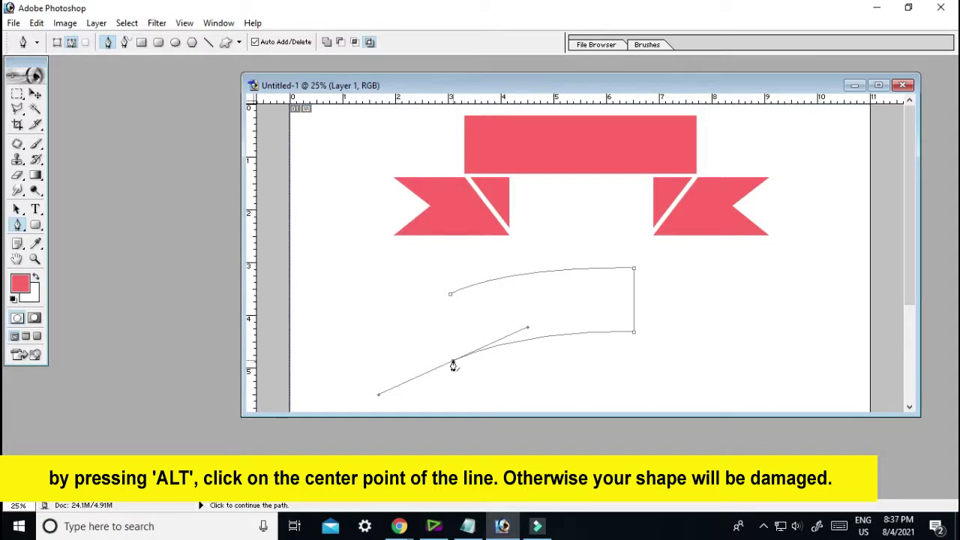
left_click(453, 361, "alt")
left_click(451, 297)
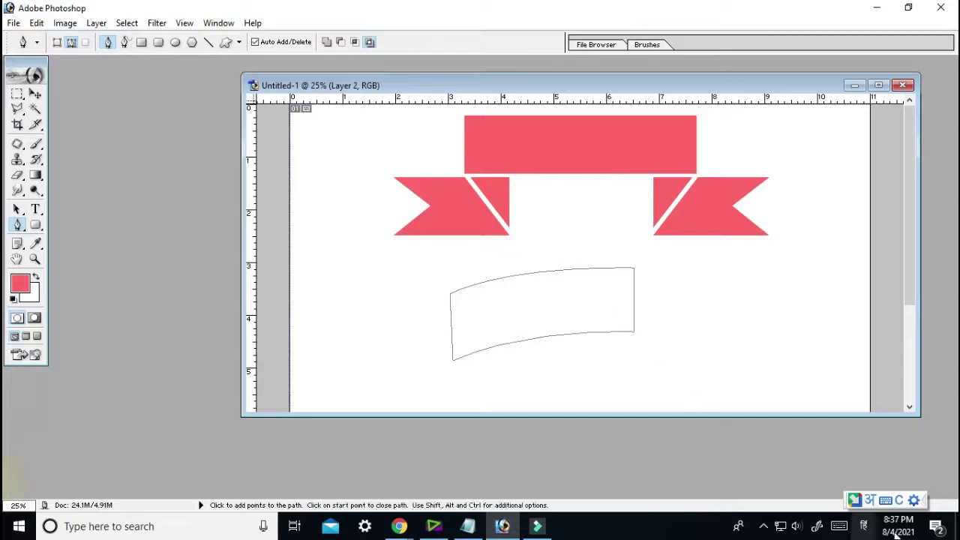
Turn the curved path into a selection, fill it pink on Layer 2, and deselect
key("v")
key("ctrl+Return")
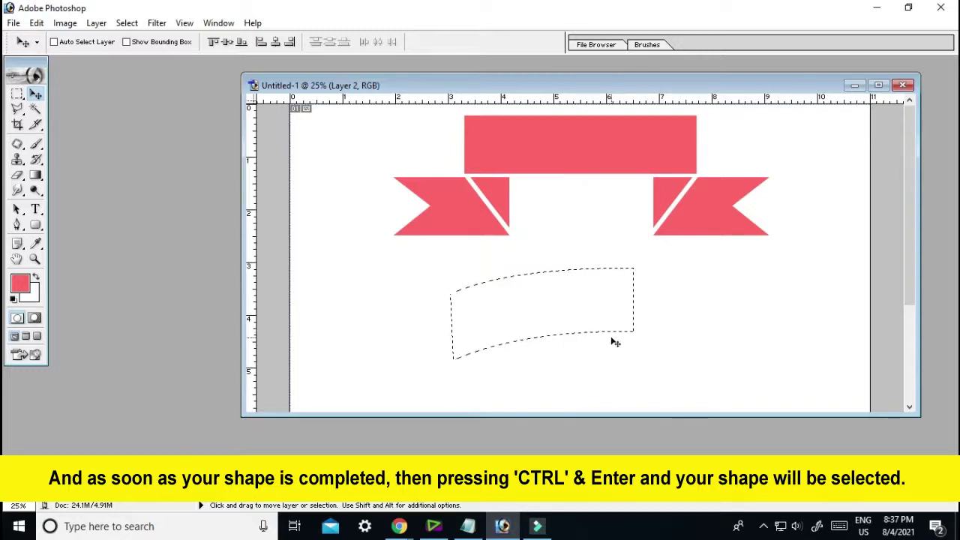
key("alt")
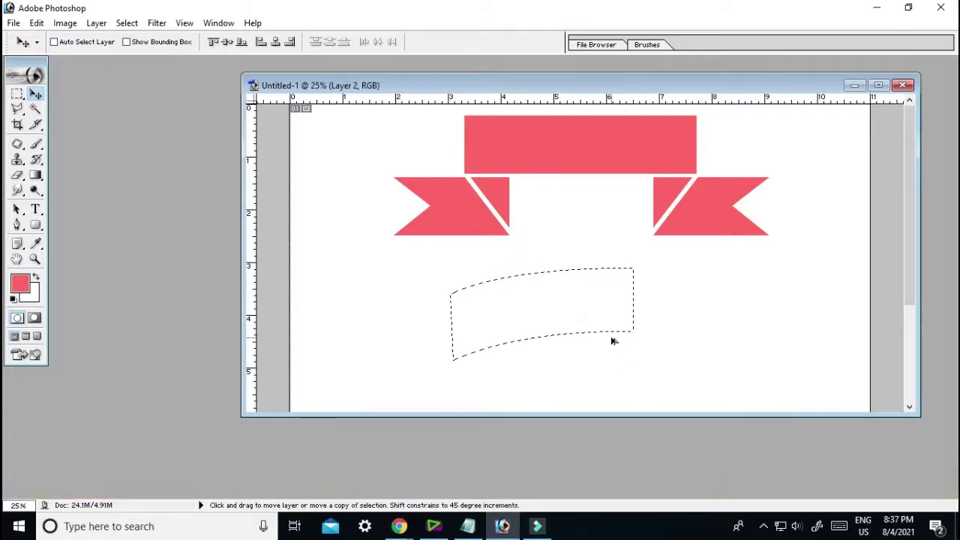
key("alt+e")
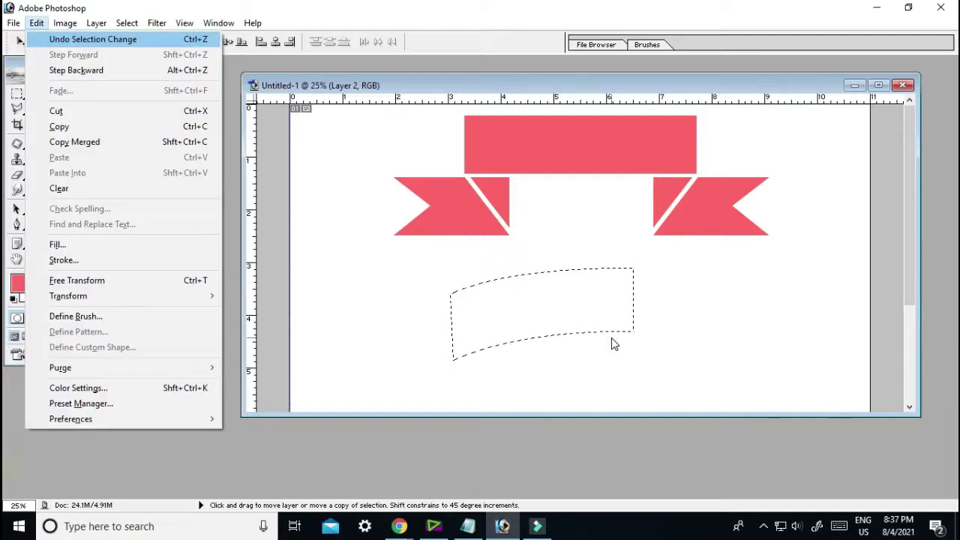
key("l")
key("Return")
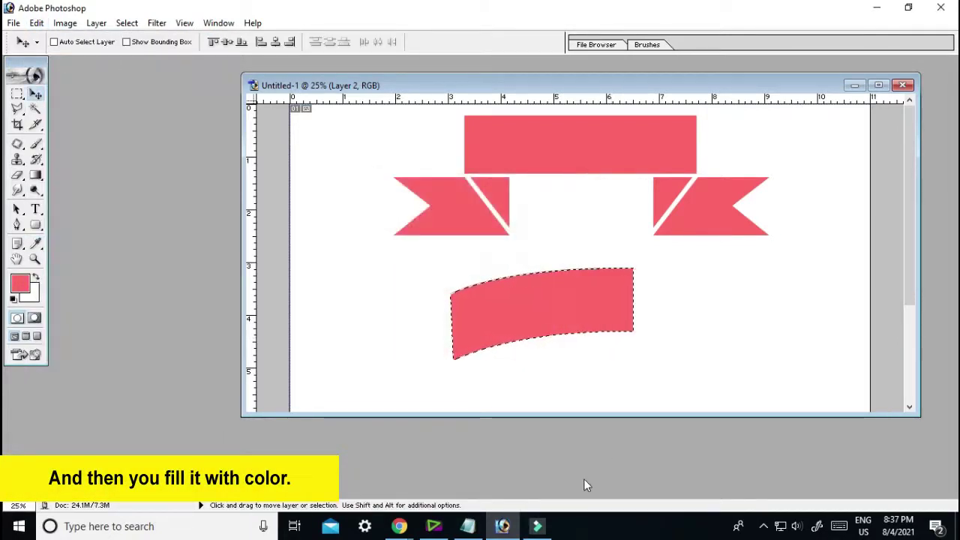
key("ctrl+d")
Duplicate the curved pink band down and to the lower left
key("f")
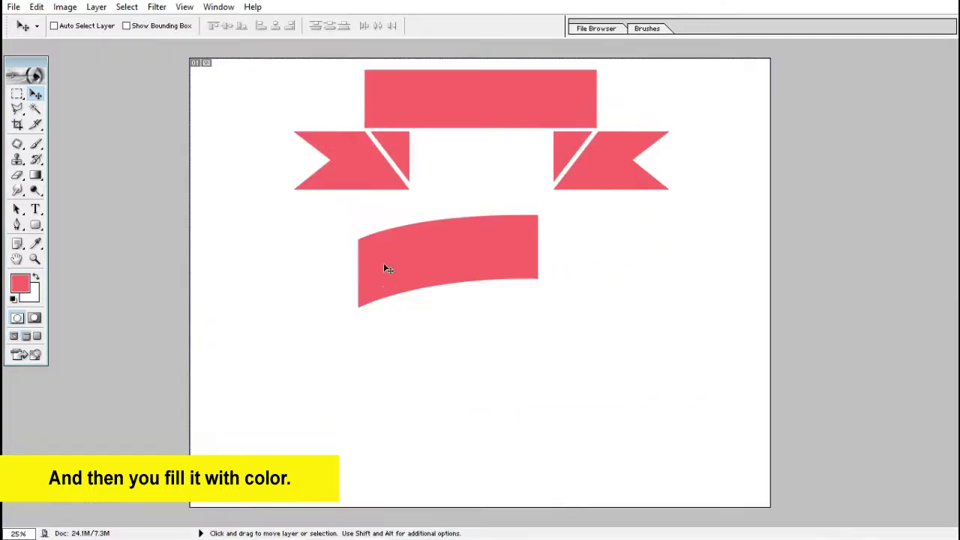
right_click(384, 269)
left_click(409, 271)
mouse_move(429, 255)
left_mouse_down()
mouse_move(429, 323)
mouse_move(340, 319)
mouse_move(349, 318)
left_mouse_up()
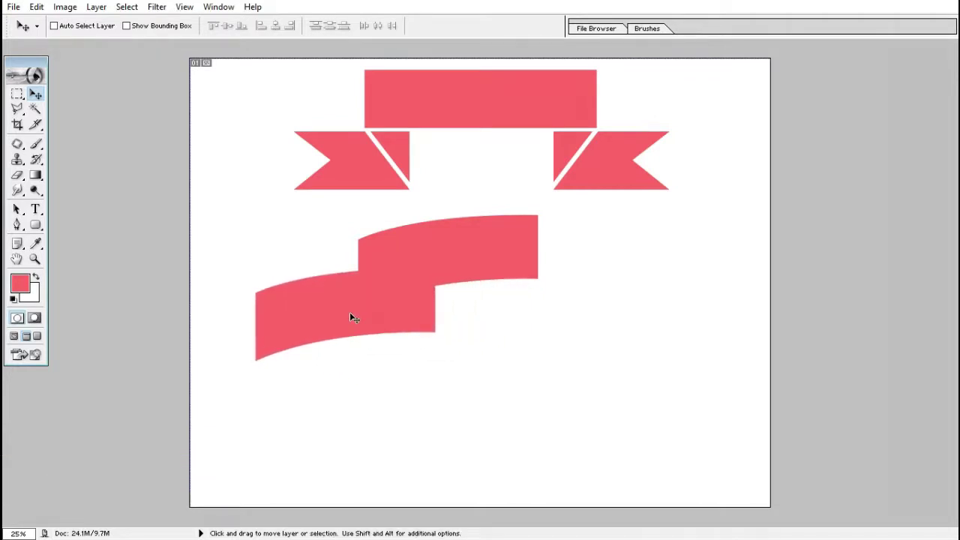
Rotate the copied band about -6.7° counter-clockwise and shift it slightly right
key("ctrl+t")
left_click_drag(474, 365, 478, 349)
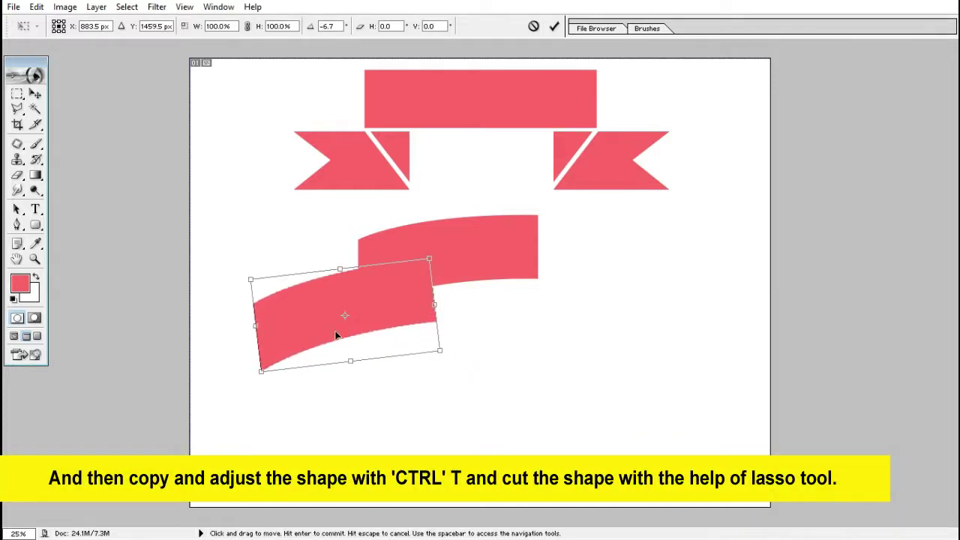
left_click_drag(335, 335, 342, 336)
key("Return")
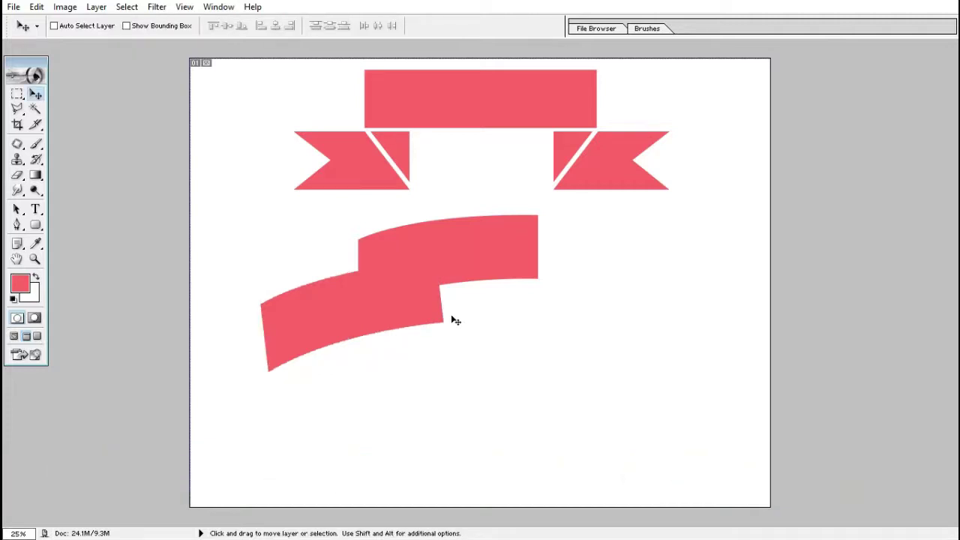
Load Layer 2's shape as a selection and cut it out of the lower band
right_click(484, 249)
left_click(491, 252)
key("alt+s")
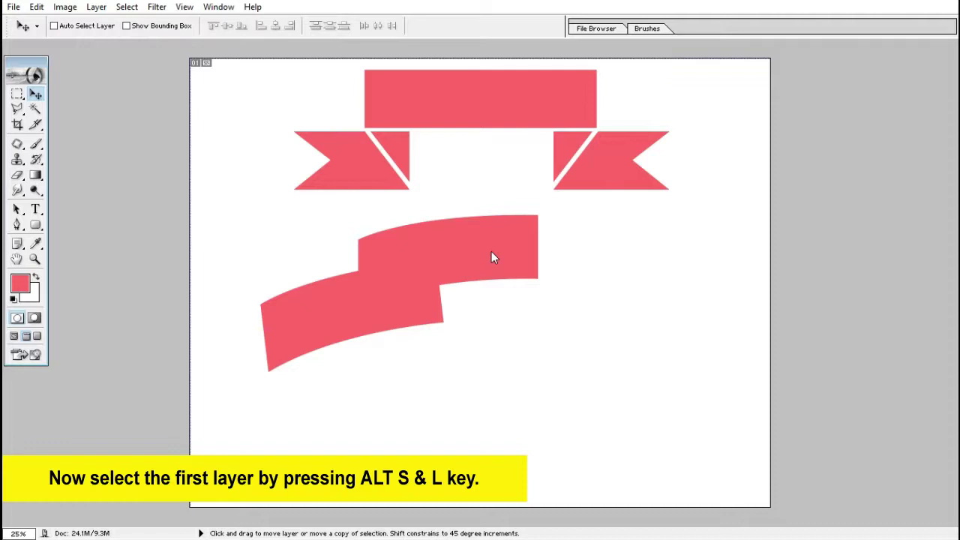
key("l")
key("Return")
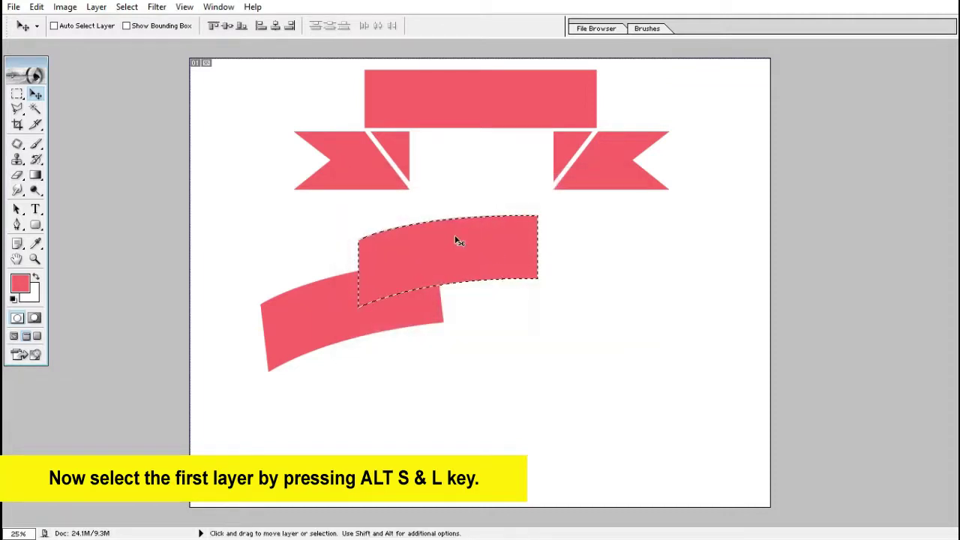
right_click(315, 317)
left_click(333, 318)
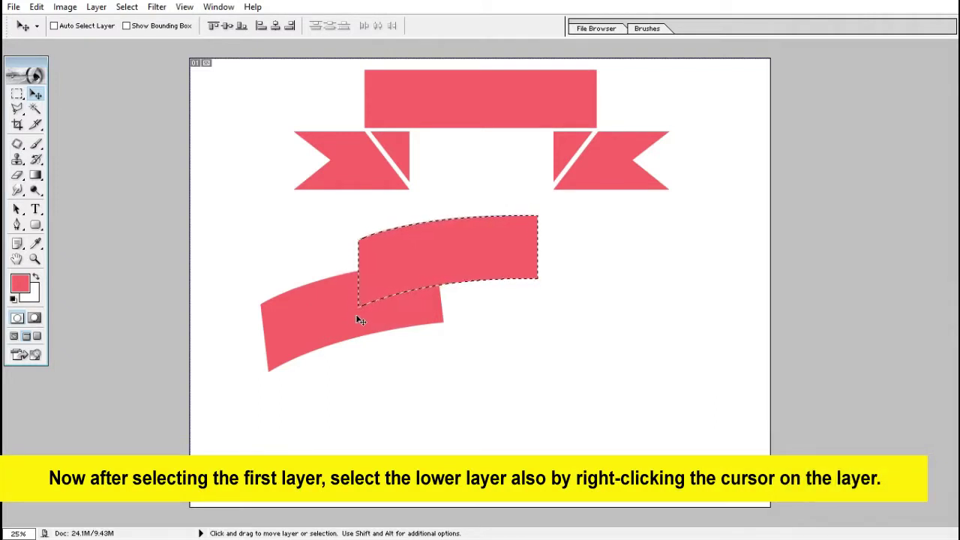
key("ctrl+d")
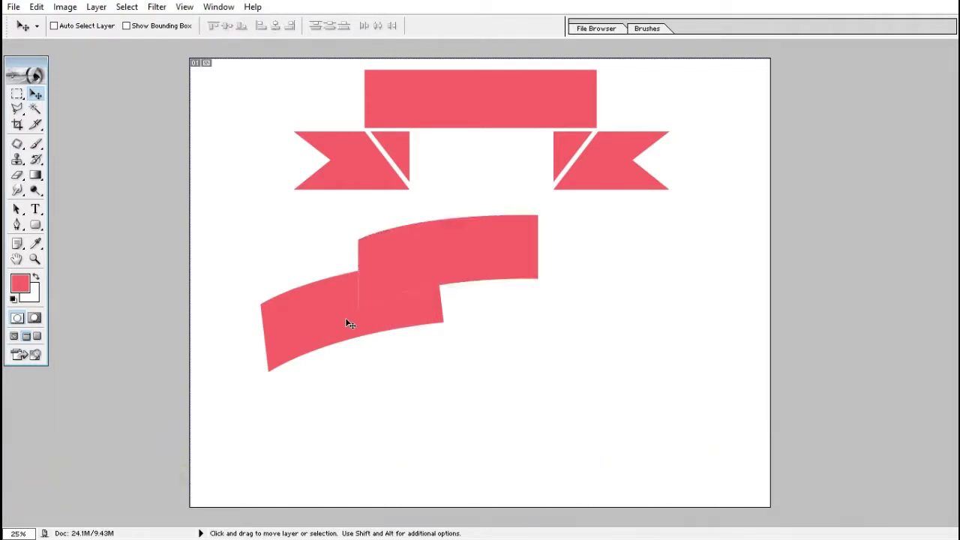
Nudge the lower band down and left to open a thin white gap
right_click(351, 324)
left_click(362, 330)
key("Down")
key("Down")
key("Down")
key("Down")
key("Down")
key("Down")
key("Down")
key("Down")
key("Down")
key("Down")
key("Down")
key("Down")
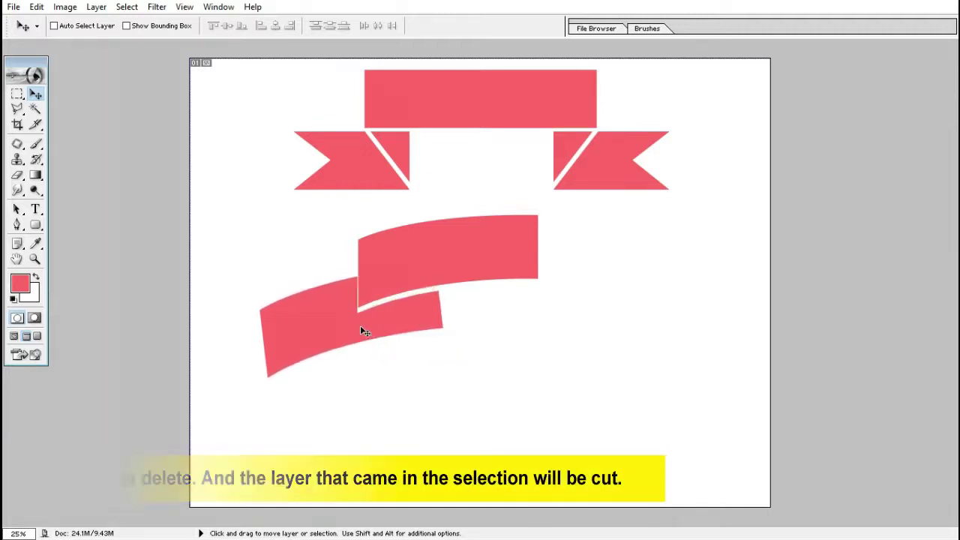
key("Left")
key("Left")
key("Left")
key("Left")
key("Left")
key("Left")
key("Left")
key("Left")
key("Left")
key("Down")
key("Down")
key("Down")
key("Down")
key("Down")
key("Down")
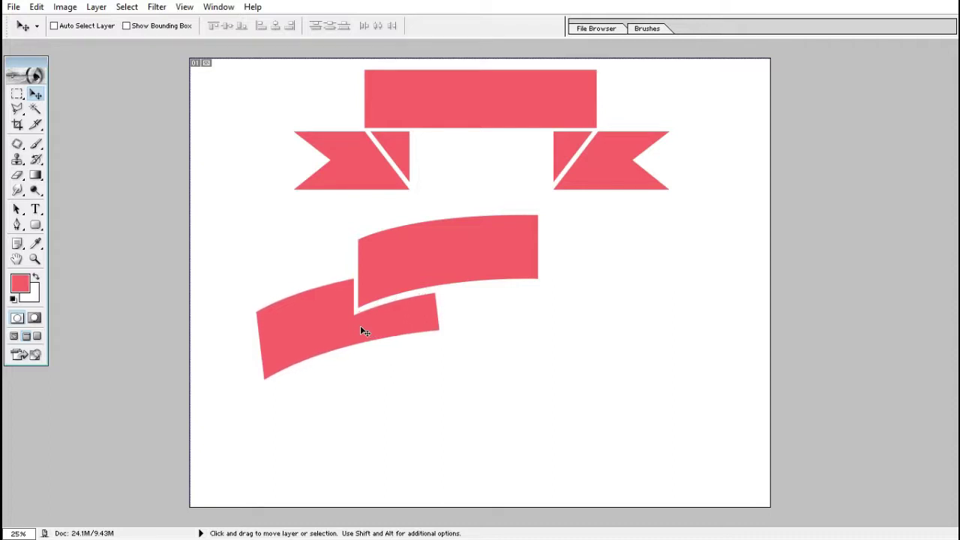
key("Left")
key("Left")
key("Left")
key("Left")
key("Left")
key("Left")
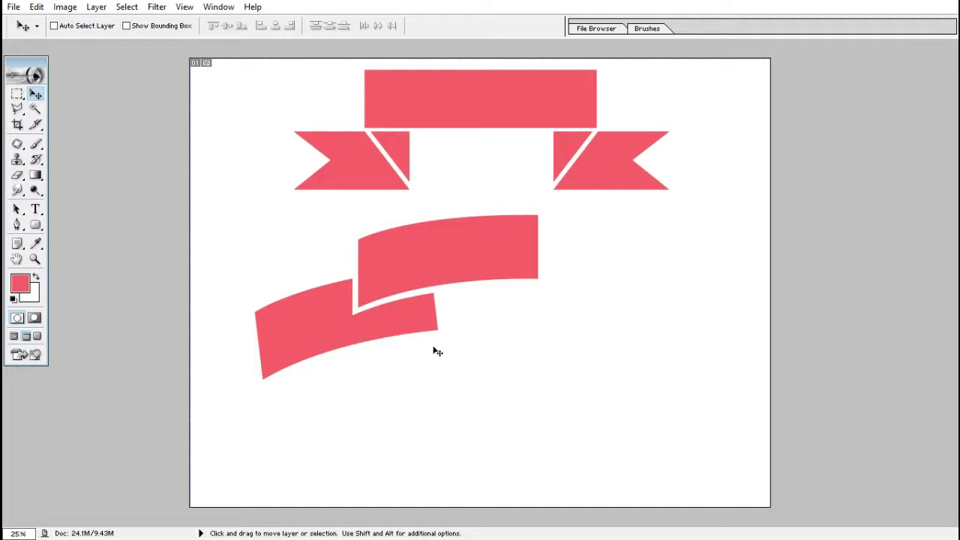
Cut the lower band's slanted left and right tips away, leaving straight vertical ends
key("z")
left_click_drag(486, 405, 213, 225)
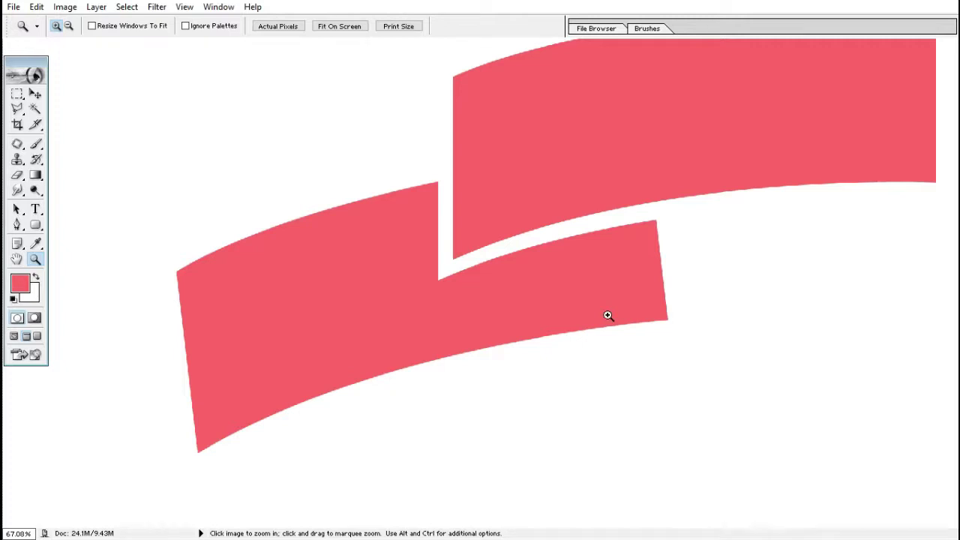
key("m")
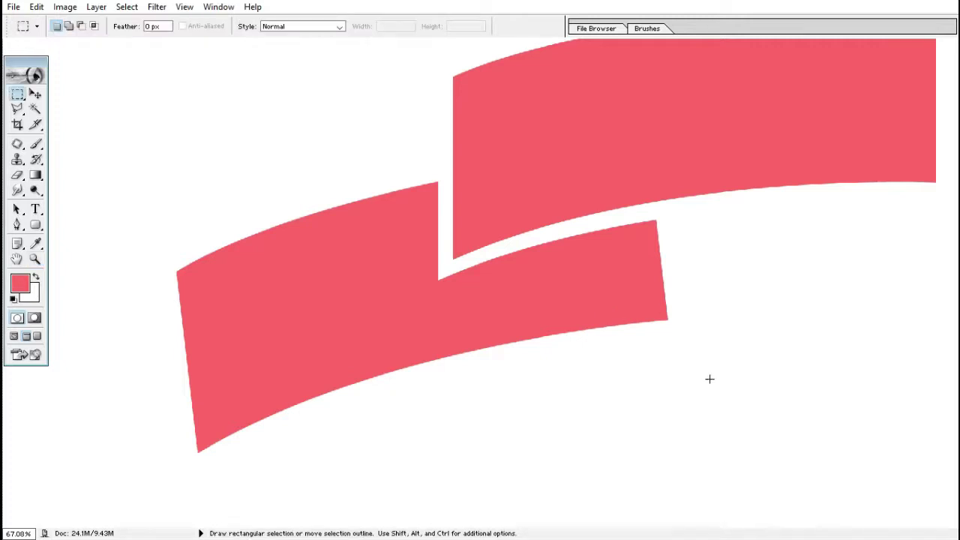
left_click_drag(716, 394, 654, 218)
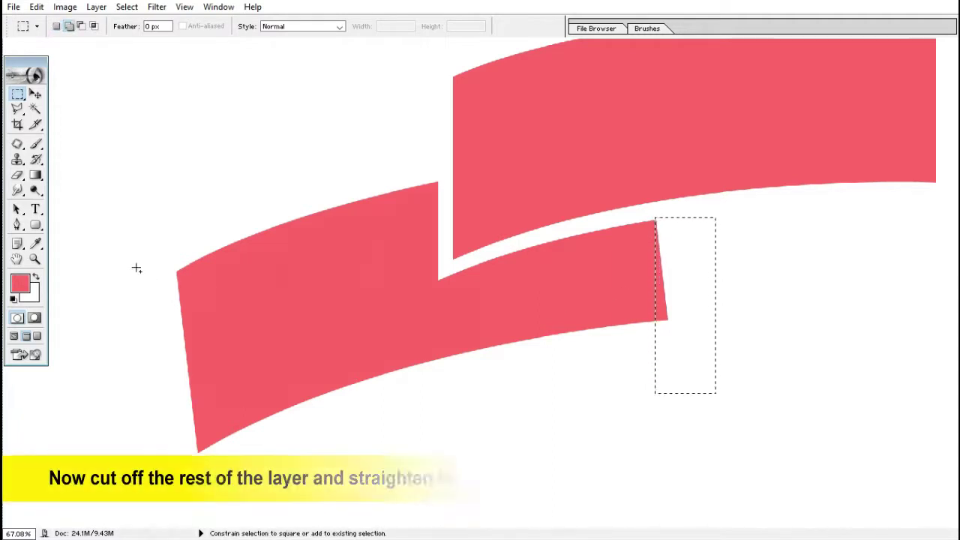
left_click_drag(130, 210, 198, 454)
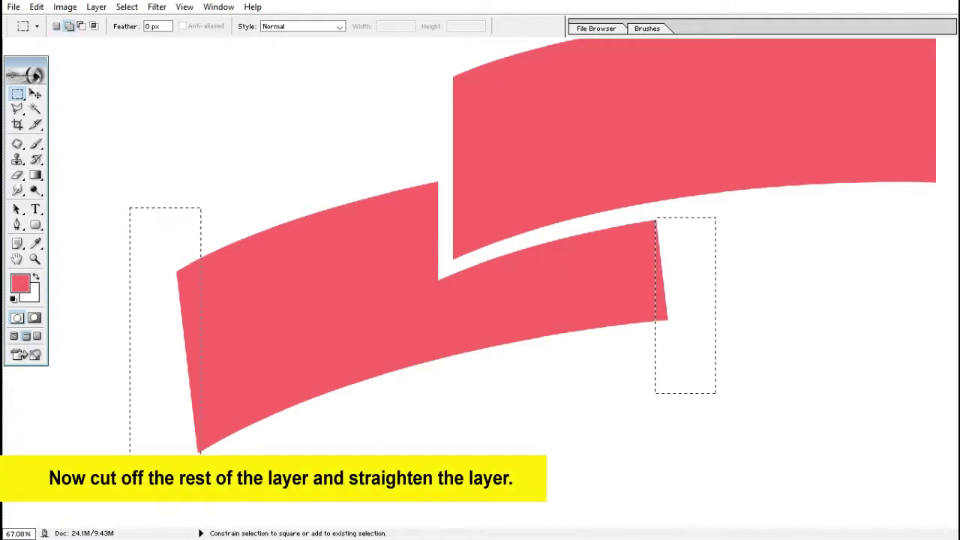
key("Delete")
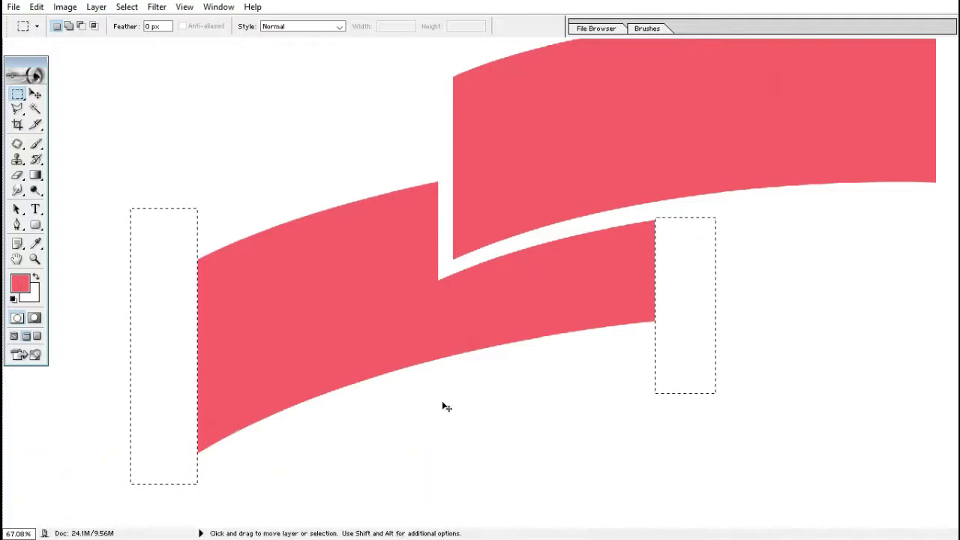
key("ctrl+d")
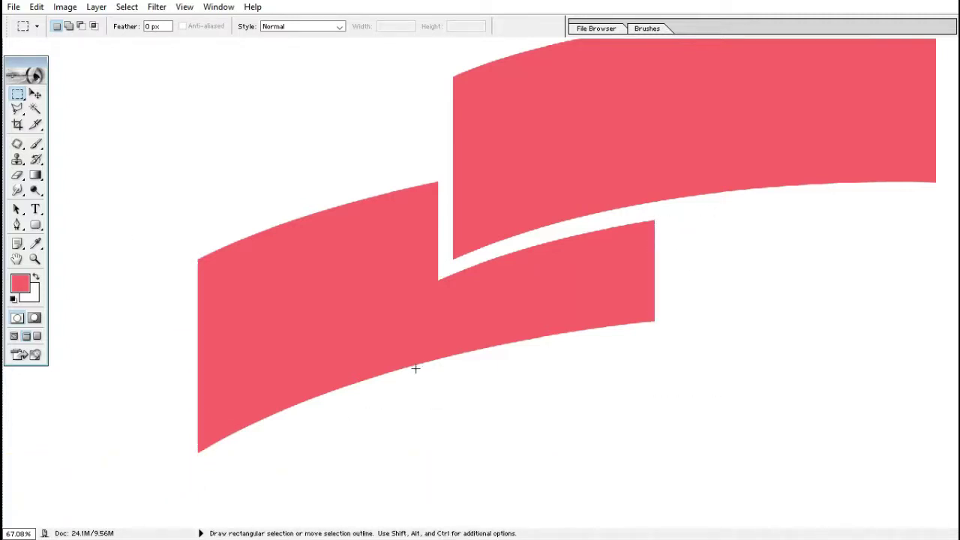
Make the lower band's layer active using the Move tool's layer picker
key("v")
right_click(347, 331)
left_click(371, 342)
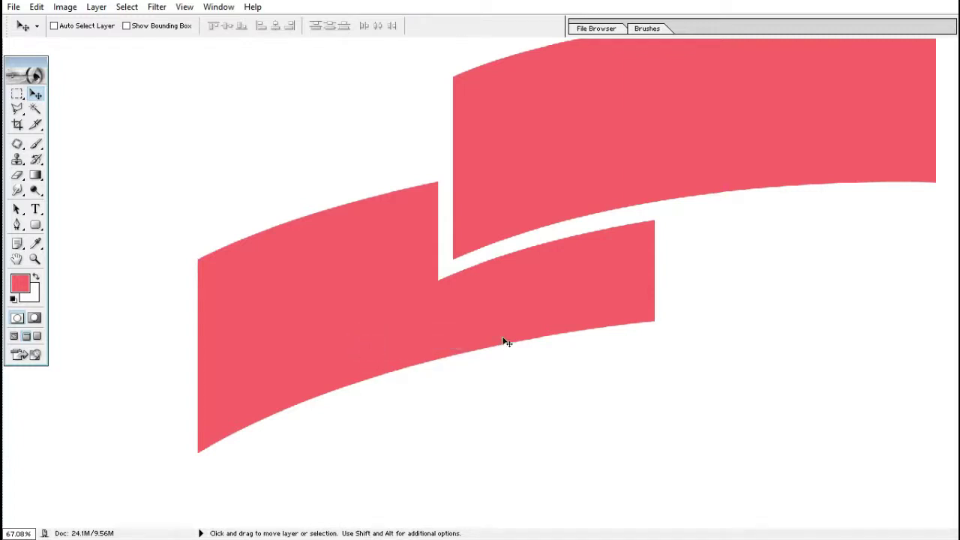
Draw a thin wedge-shaped polygonal selection across the lower band near the fold
key("l")
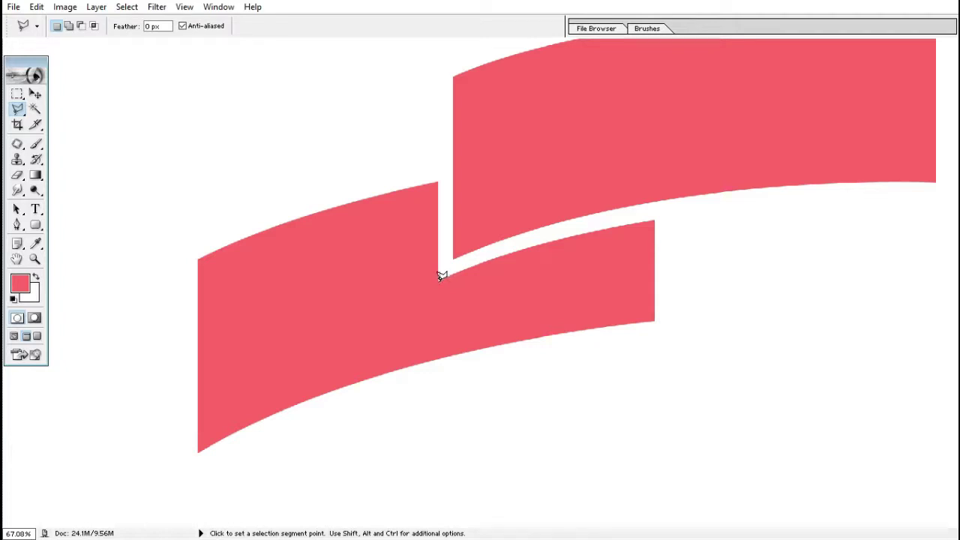
left_click(439, 279)
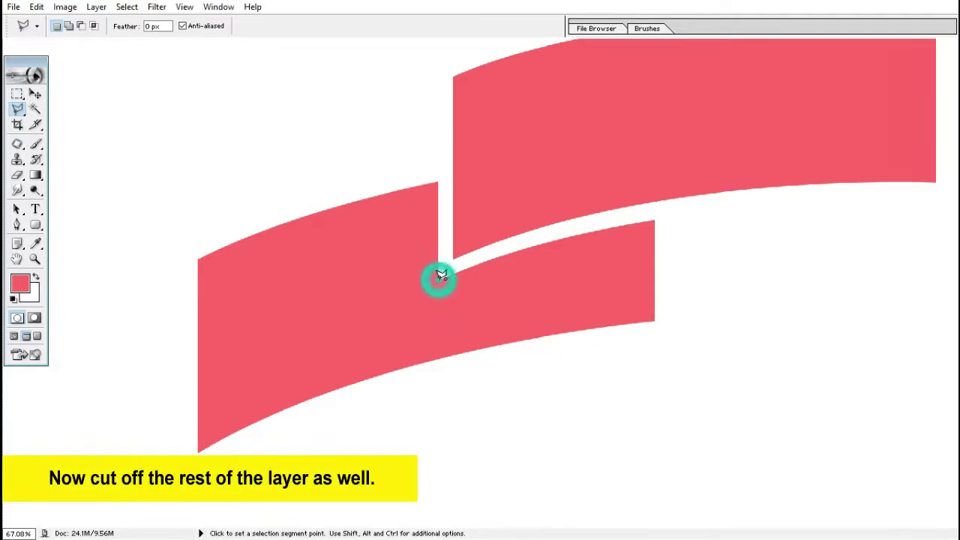
left_click(699, 329)
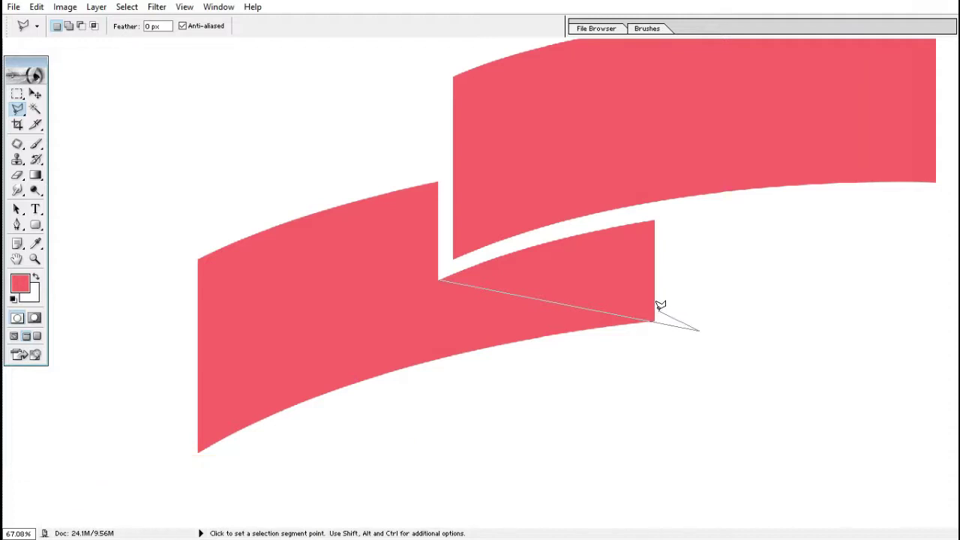
left_click(655, 309)
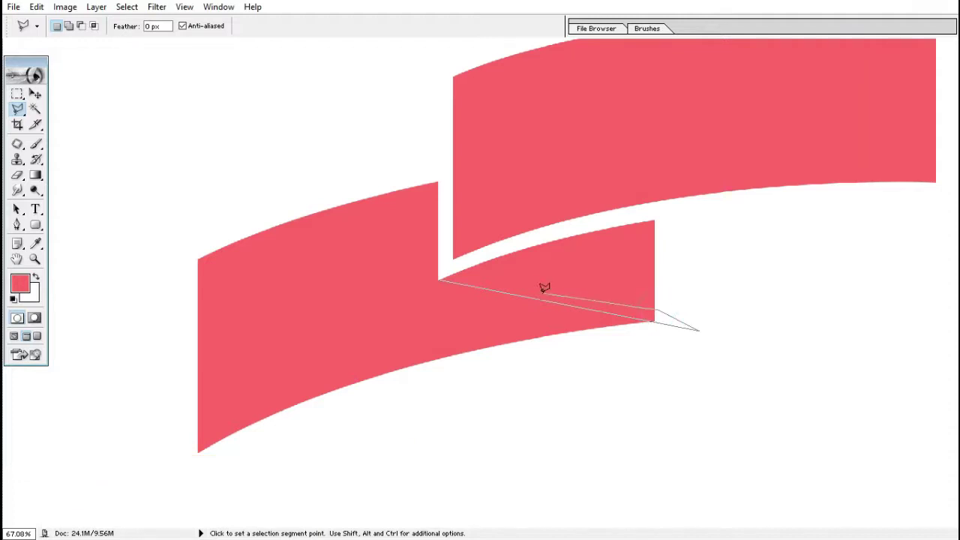
left_click(447, 267)
left_click(445, 270)
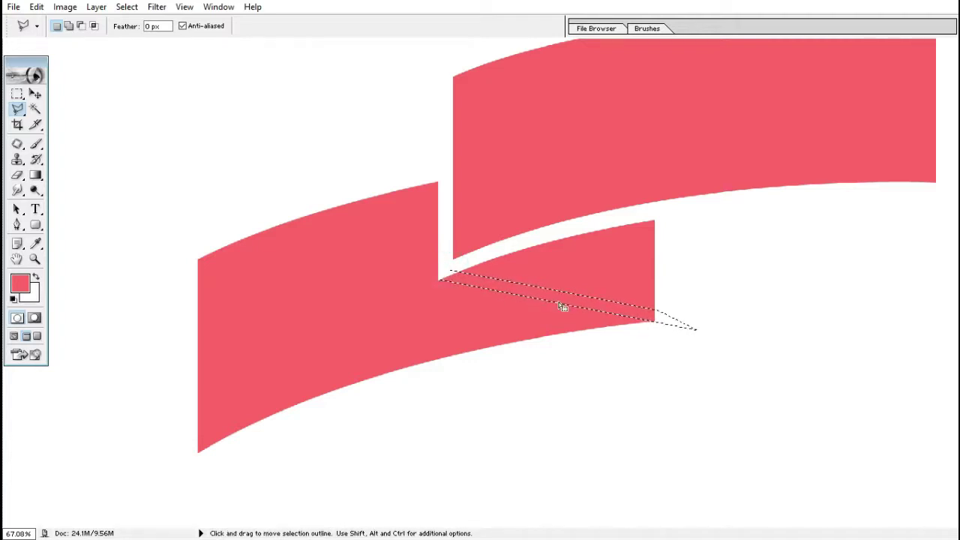
Clear the wedge on Layer 1 copy to white, deselect, and zoom out
key("v")
right_click(610, 249)
left_click(628, 261)
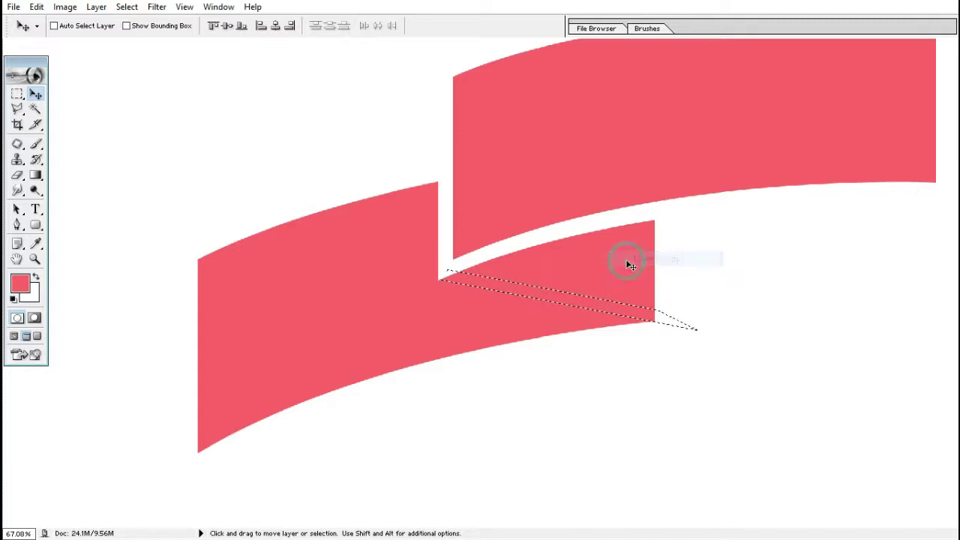
key("Delete")
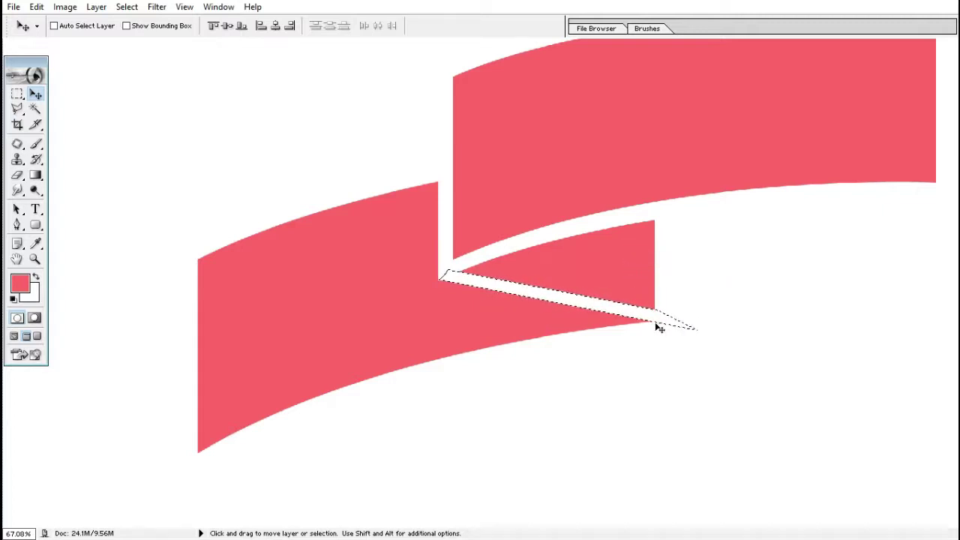
key("ctrl+d")
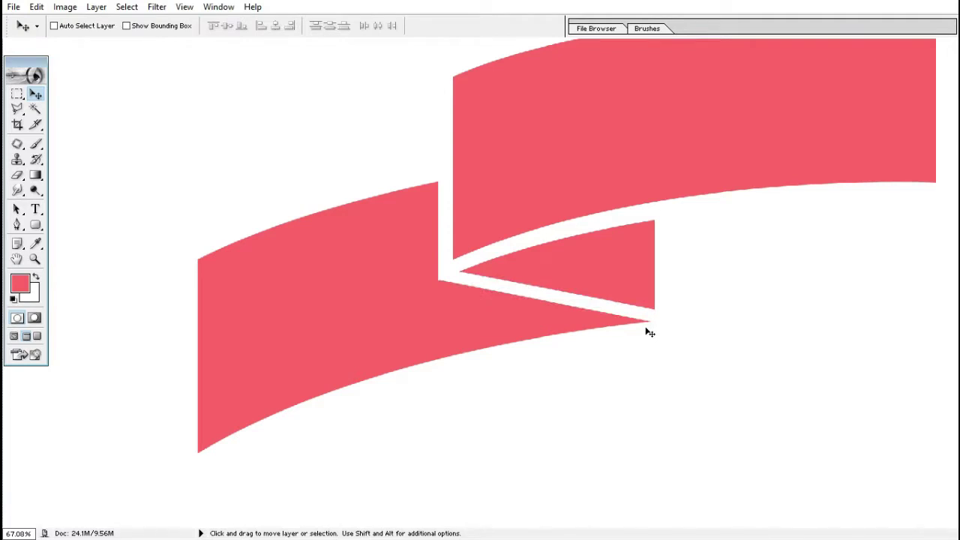
key("ctrl+minus")
key("ctrl+minus")
key("ctrl+minus")
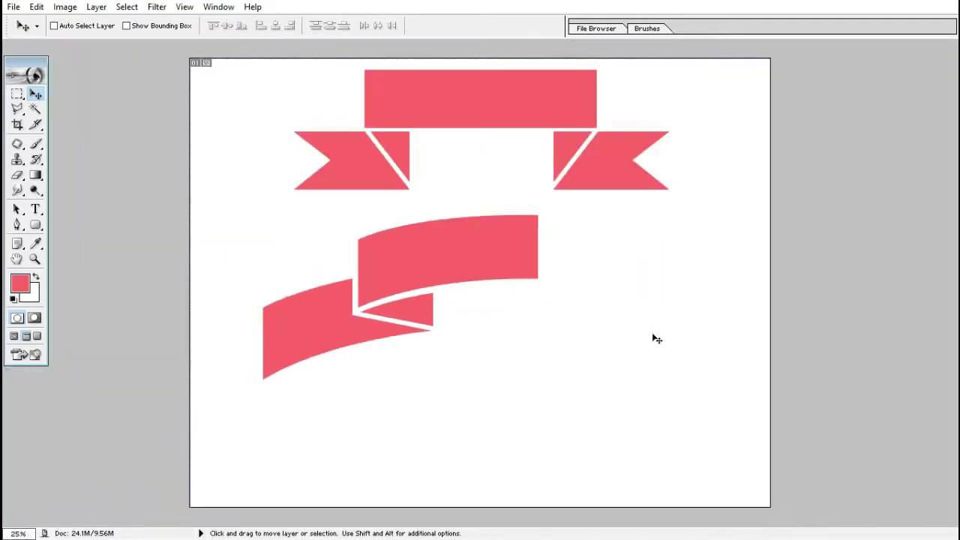
Make Layer 2 copy active, test-move the lower ribbon, then undo the move
right_click(435, 269)
left_click(450, 274)
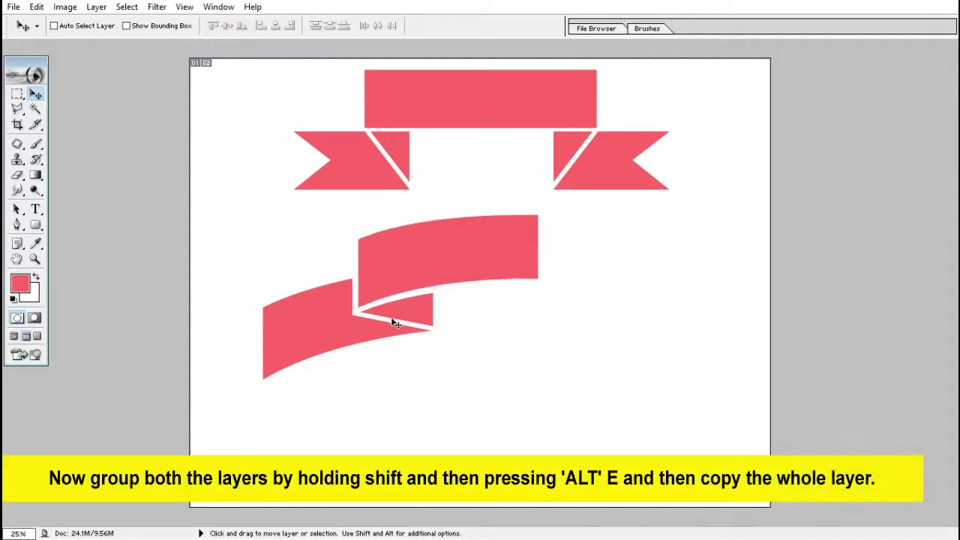
right_click(283, 314)
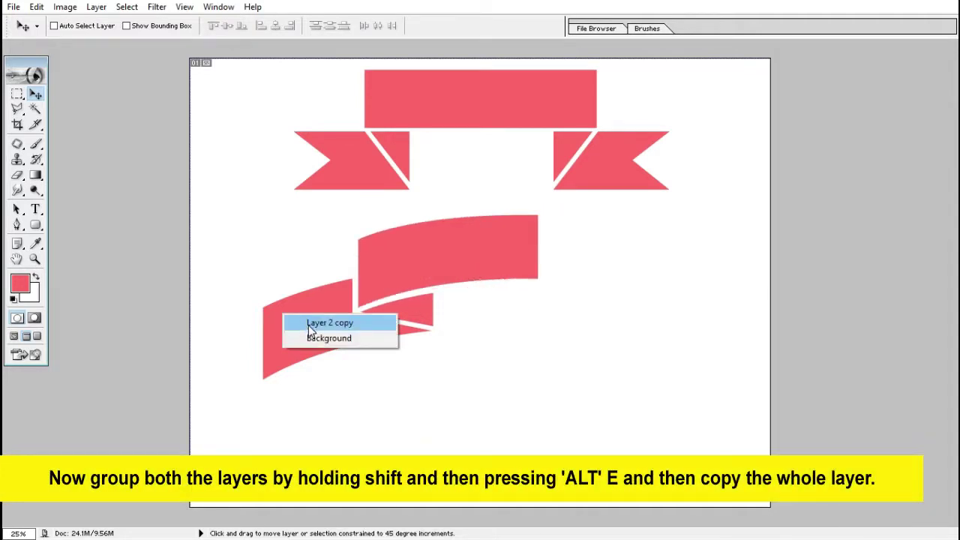
left_click(310, 328)
left_click_drag(311, 334, 361, 363)
key("ctrl+z")
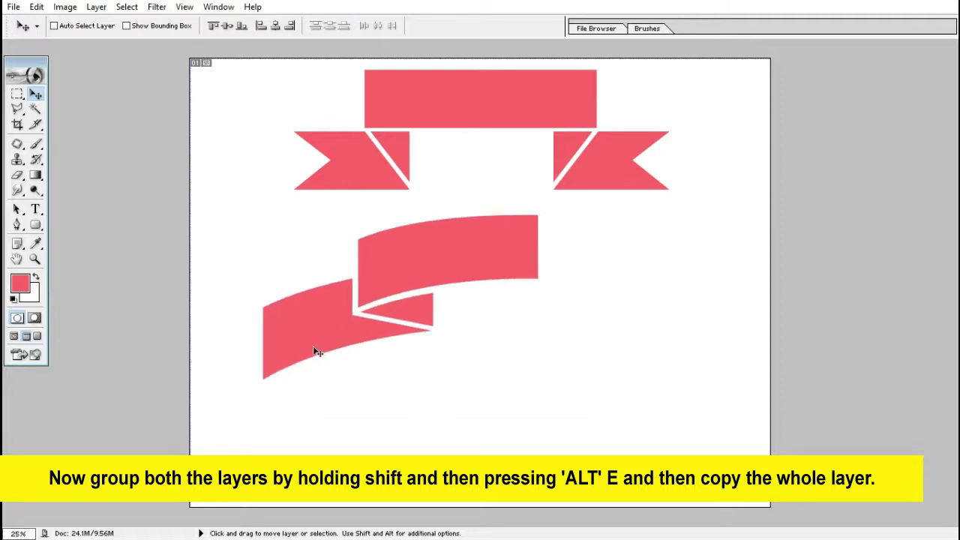
Swap to a white foreground and zoom in on the curved ribbon's left end
key("x")
key("z")
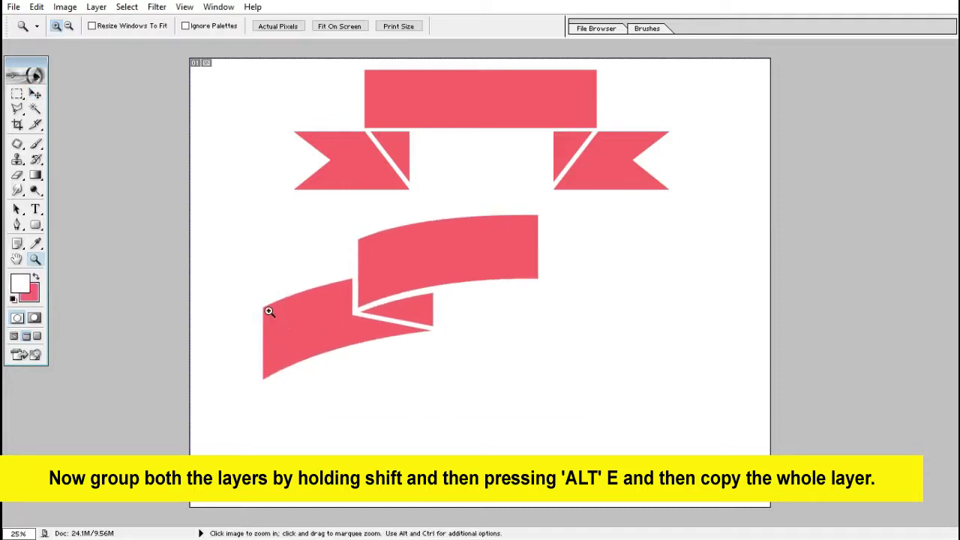
left_click_drag(248, 279, 365, 417)
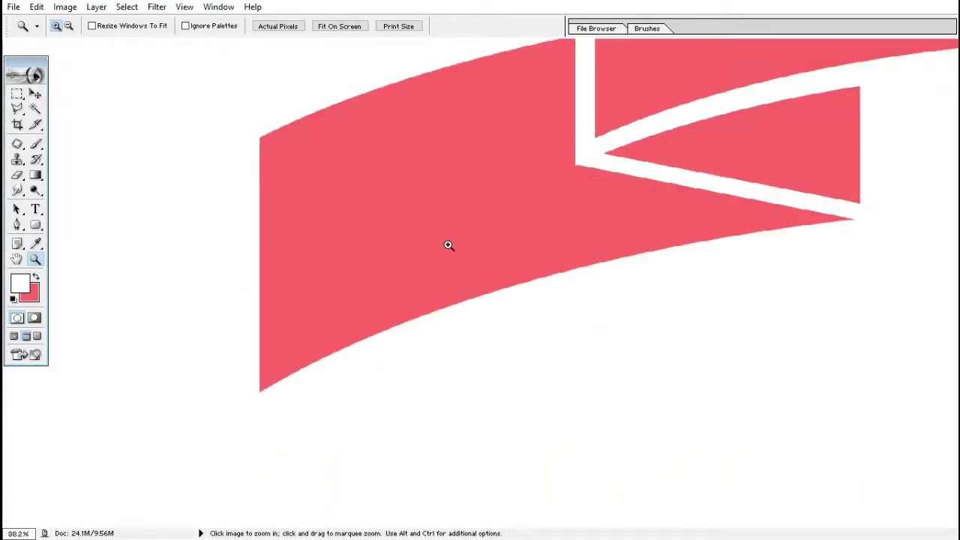
Draw a triangular notch selection over the ribbon's left end
key("l")
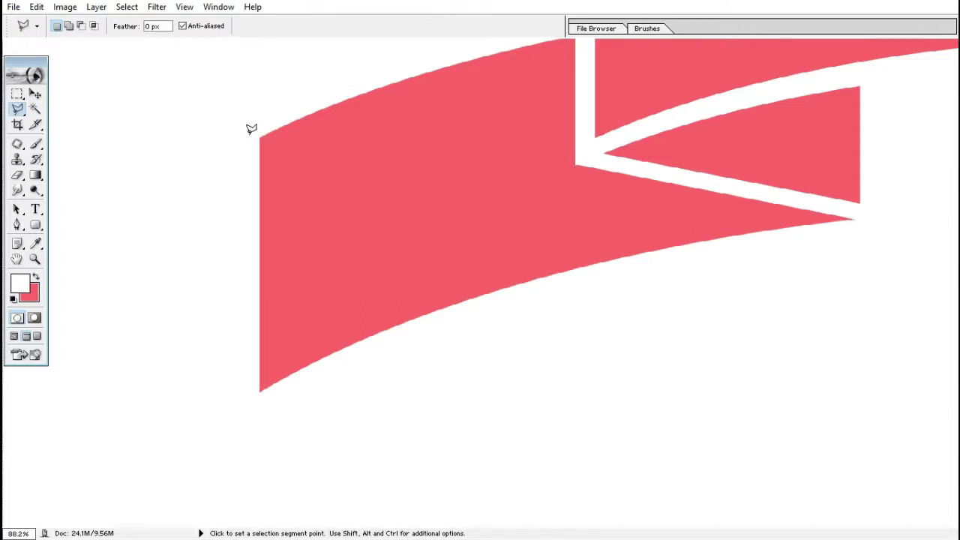
left_click(251, 137)
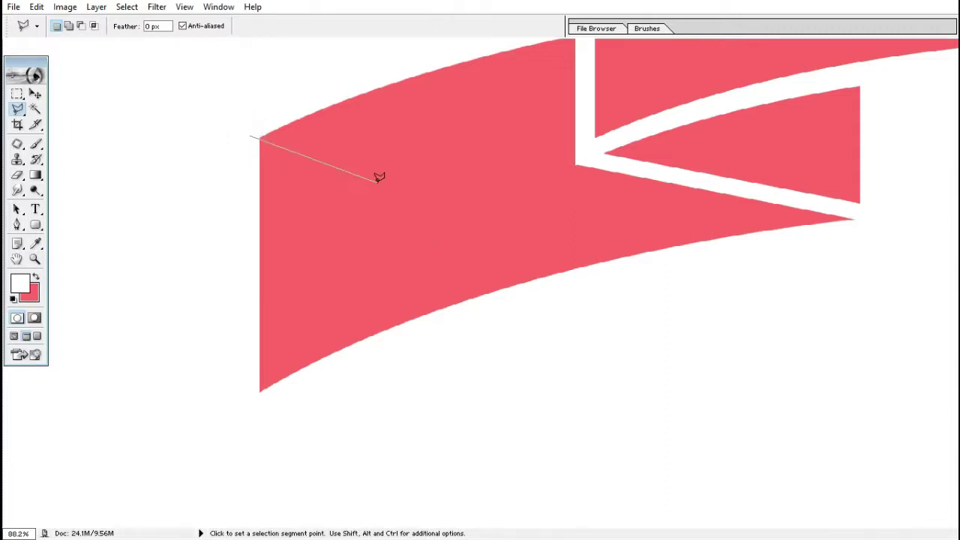
left_click(417, 200)
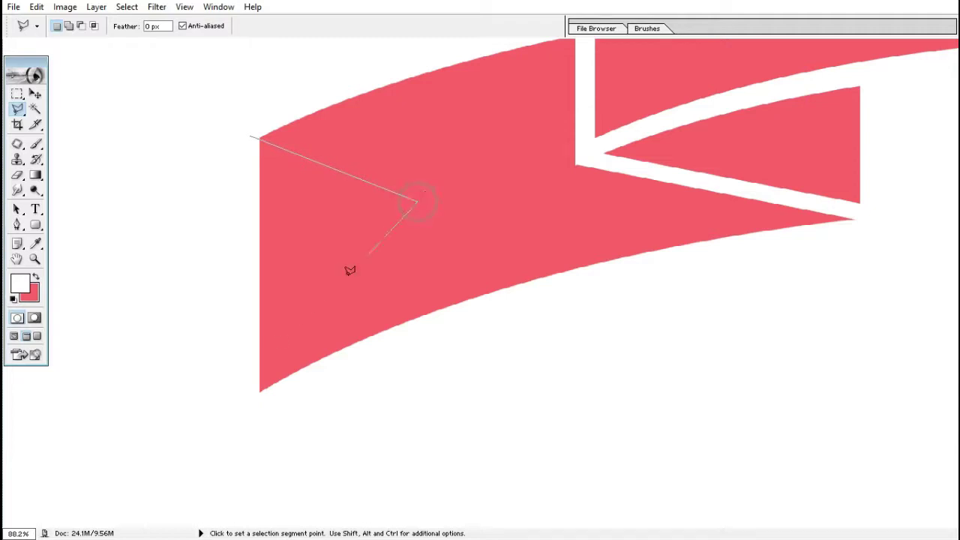
left_click(222, 435)
left_click(212, 198)
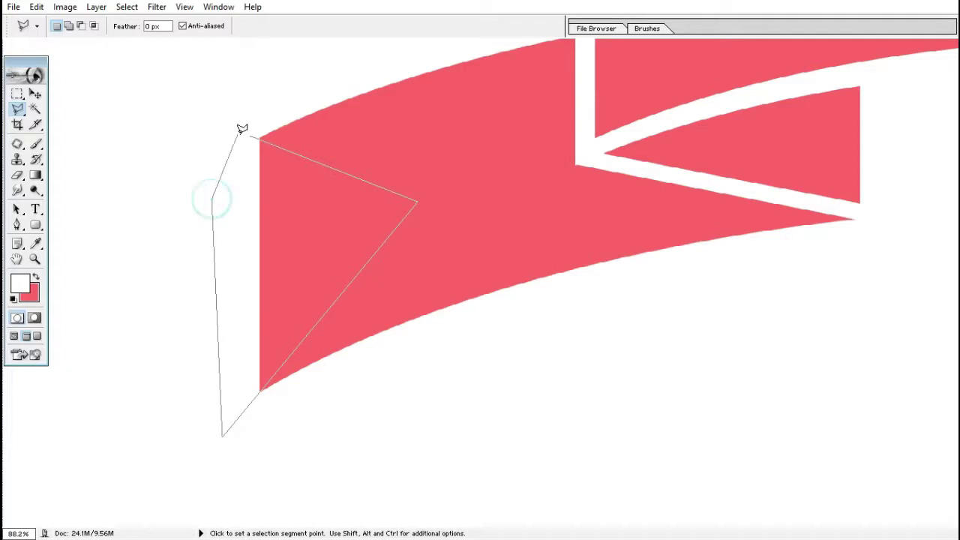
left_click(249, 126)
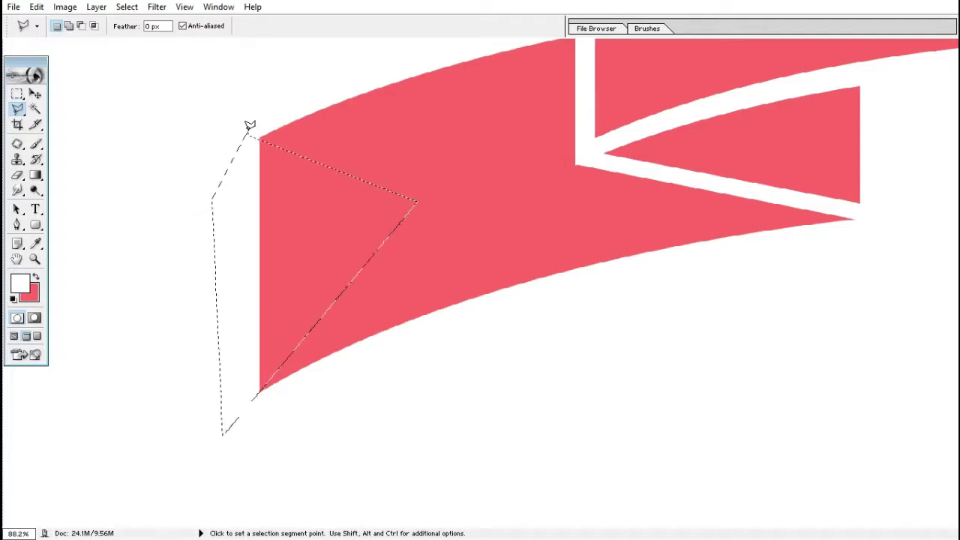
Clear the triangle on Layer 1 copy to white, then zoom out
key("v")
right_click(441, 228)
left_click(455, 240)
key("Delete")
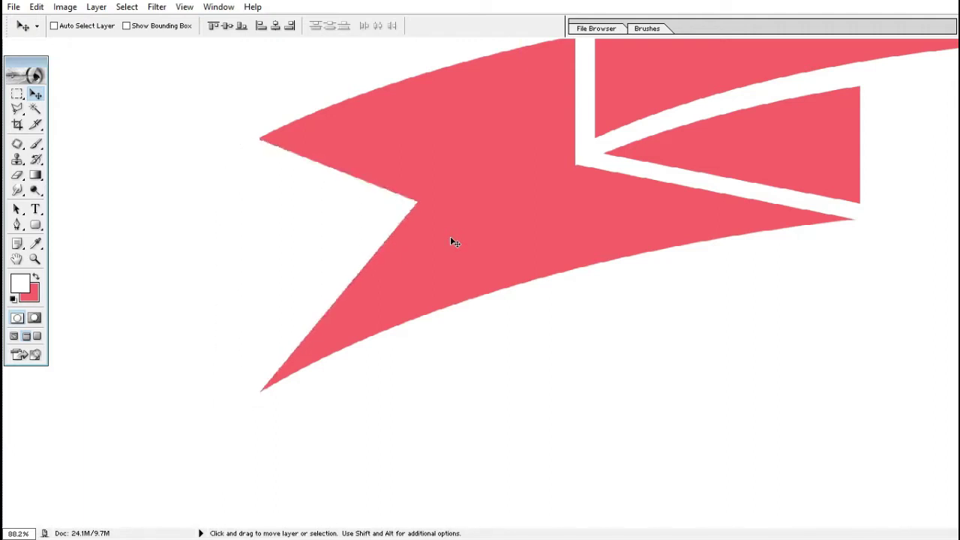
key("ctrl+minus")
key("ctrl+minus")
key("ctrl+minus")
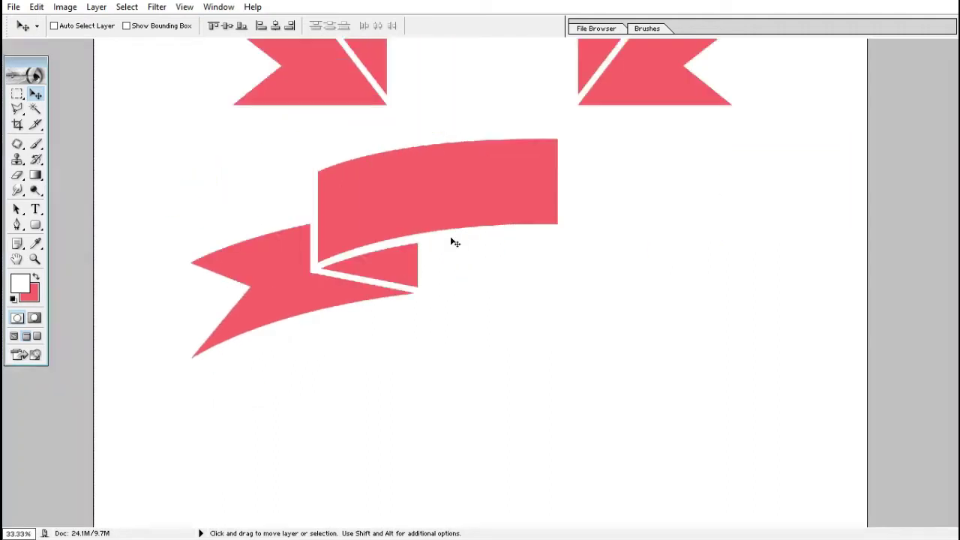
Select the curved ribbon's layer, nudge it left and down, and duplicate it to the right
right_click(289, 299)
left_click(308, 307)
left_click_drag(345, 277, 274, 322)
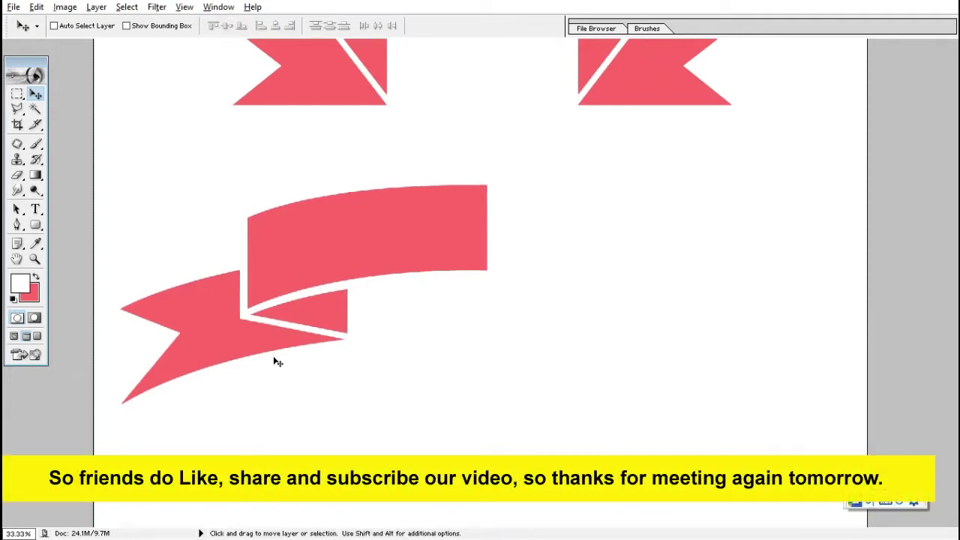
mouse_move(306, 290)
left_mouse_down()
mouse_move(347, 351)
mouse_move(576, 368)
left_mouse_up()
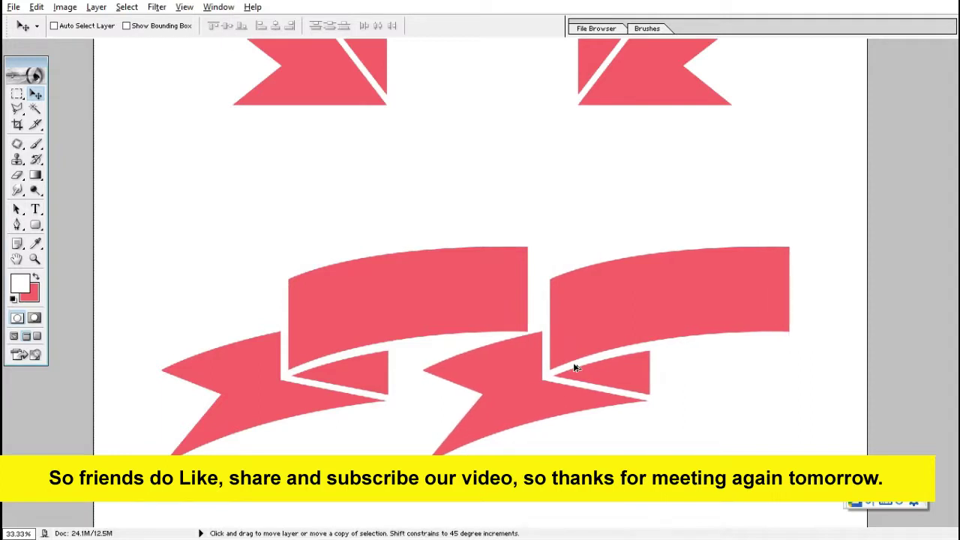
Flip the duplicate horizontally and slide it right to complete the symmetric arch
key("ctrl+t")
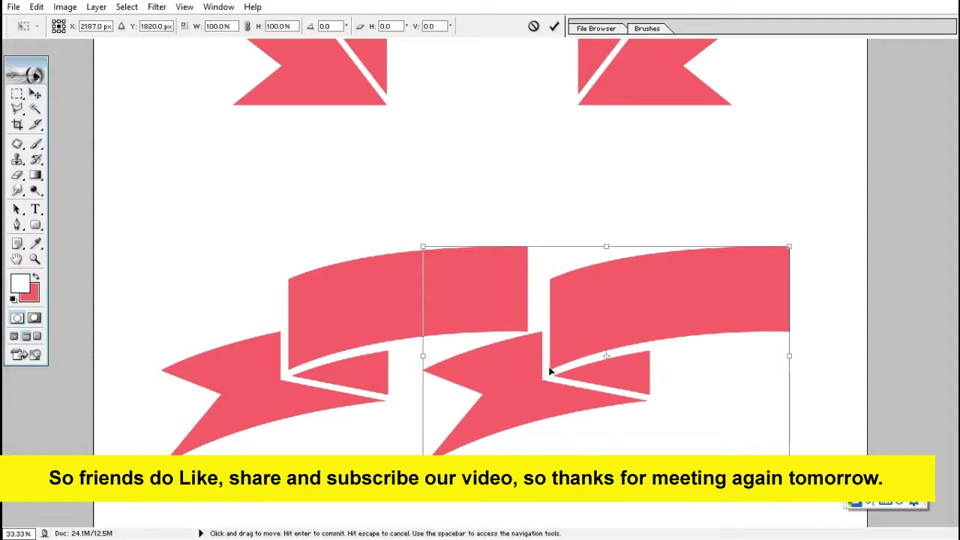
right_click(549, 370)
left_click(615, 343)
key("Return")
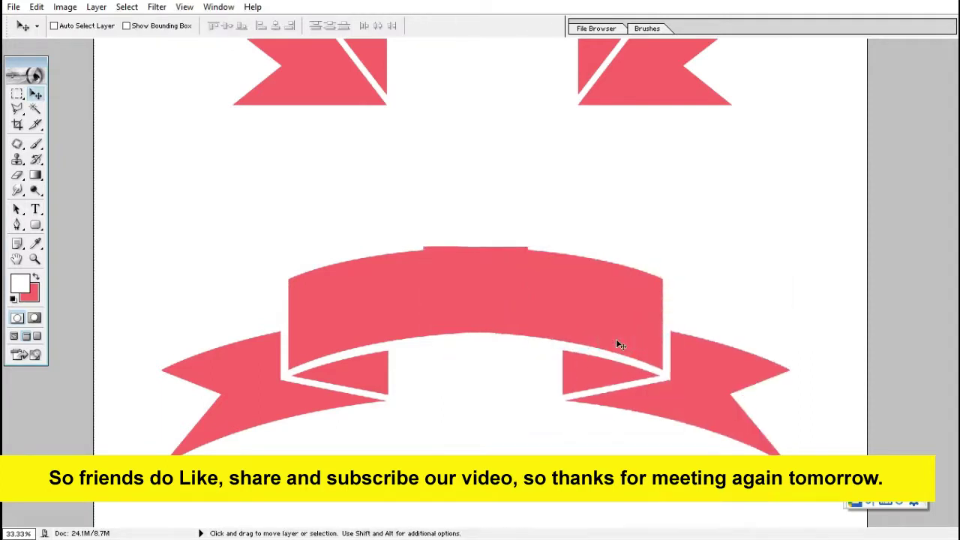
left_click_drag(493, 319, 537, 325)
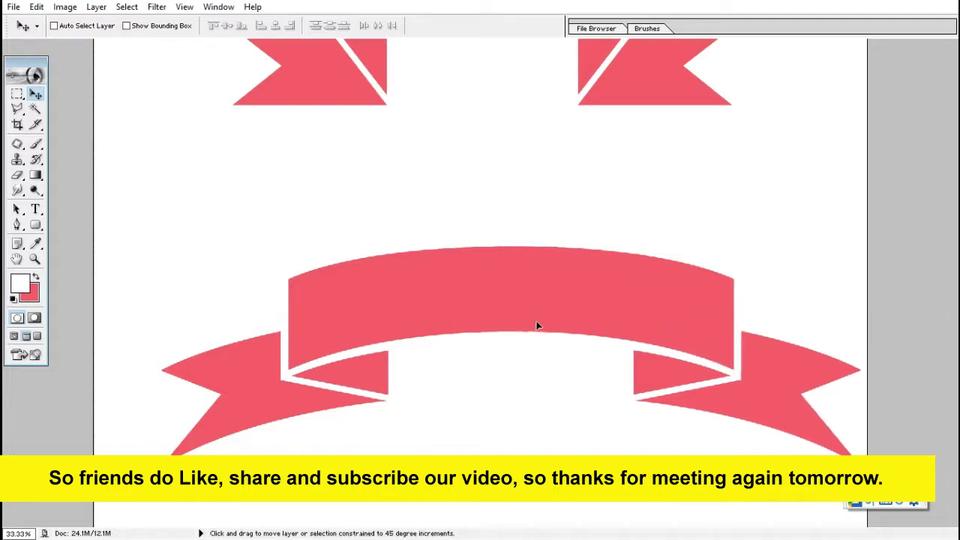
right_click(270, 385)
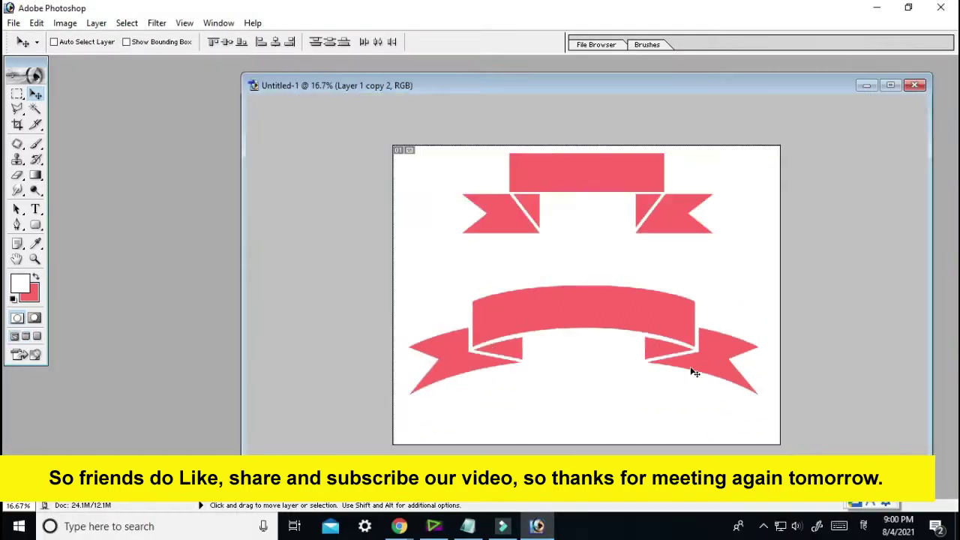
key("ctrl+minus")
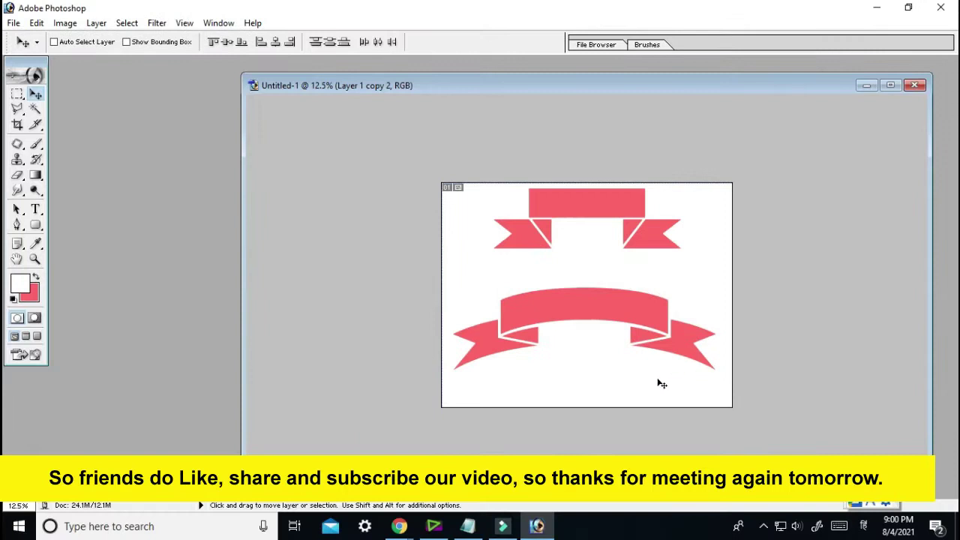
Select Layer 1 and drag the straight banner down toward the arched one
right_click(591, 206)
left_click(606, 216)
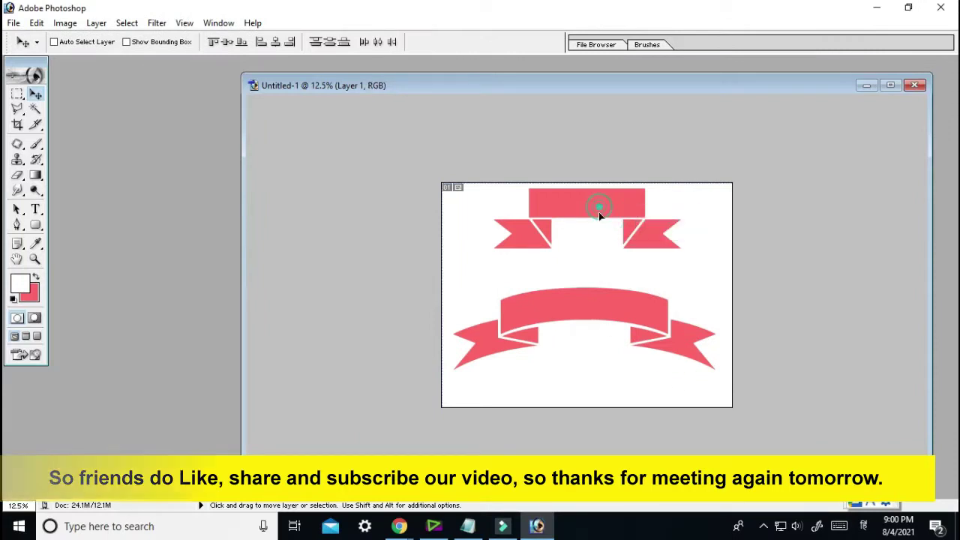
left_click_drag(599, 215, 598, 243)
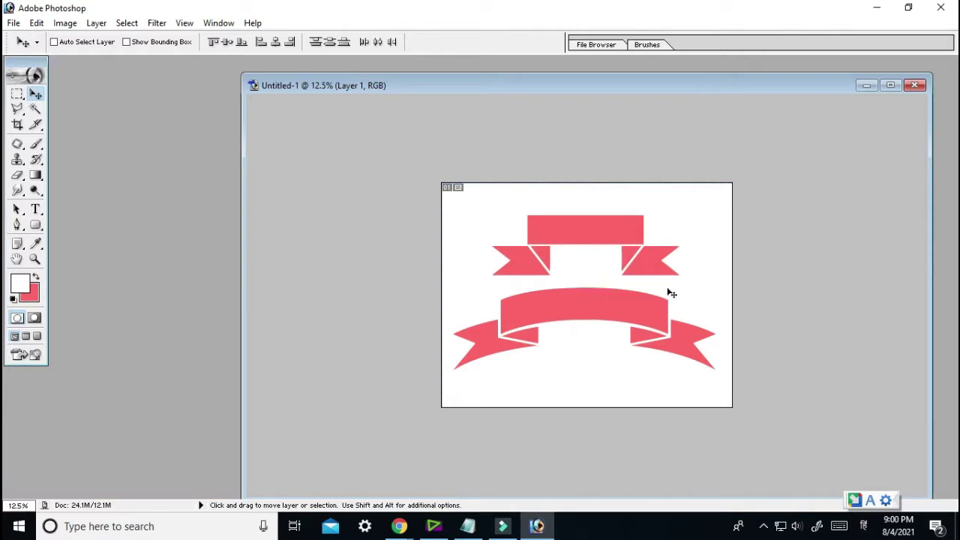